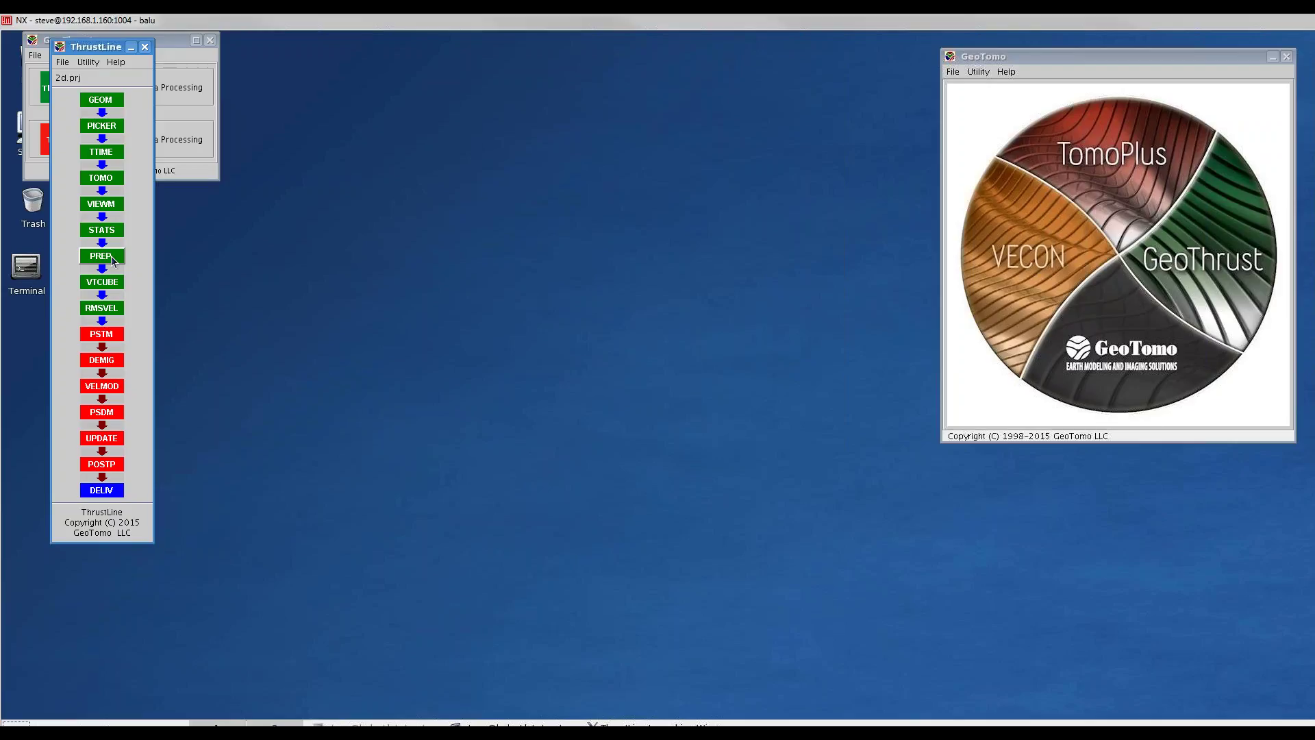
- Start PREP for the 2d.prj project, loading mad06207_xformed.sgy
left_click(114, 259)
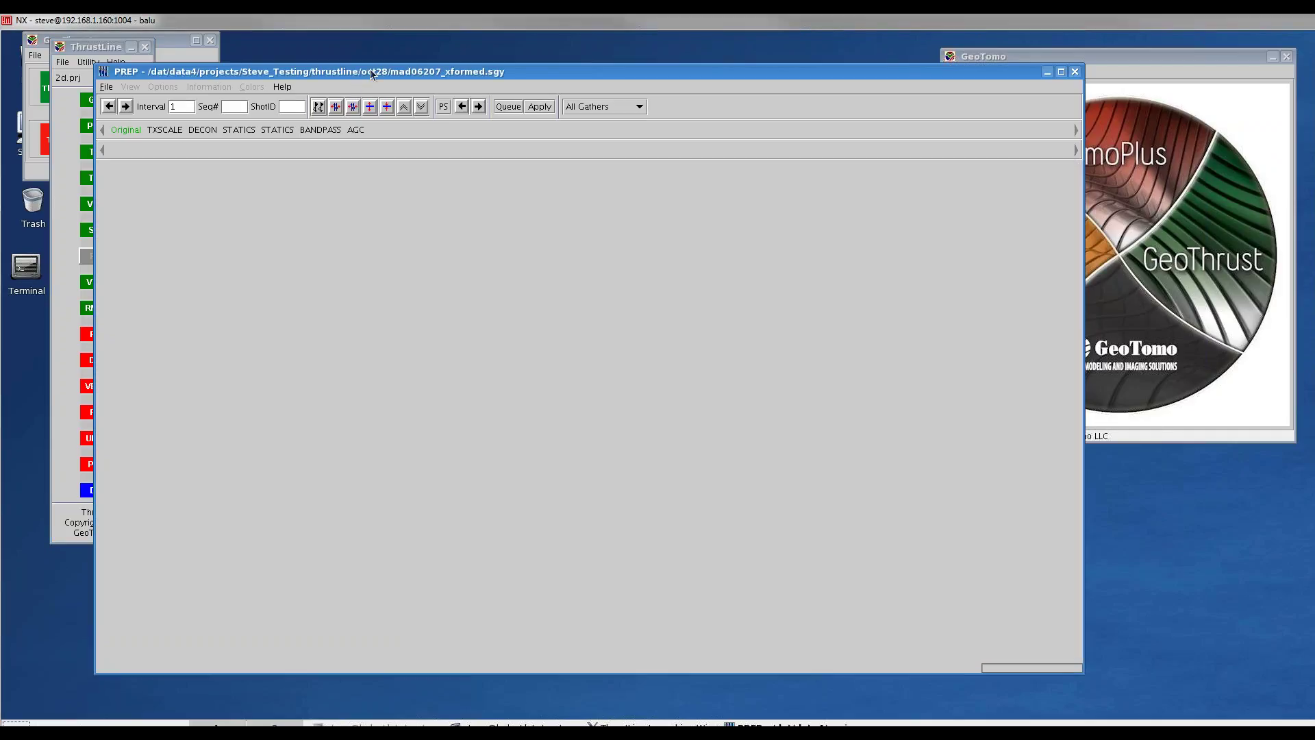
- Name the shots' processing sequence output 2d_prep_02.sgy and view the TXSCALE power-of-time 1.6 setting
left_click_drag(370, 68, 515, 67)
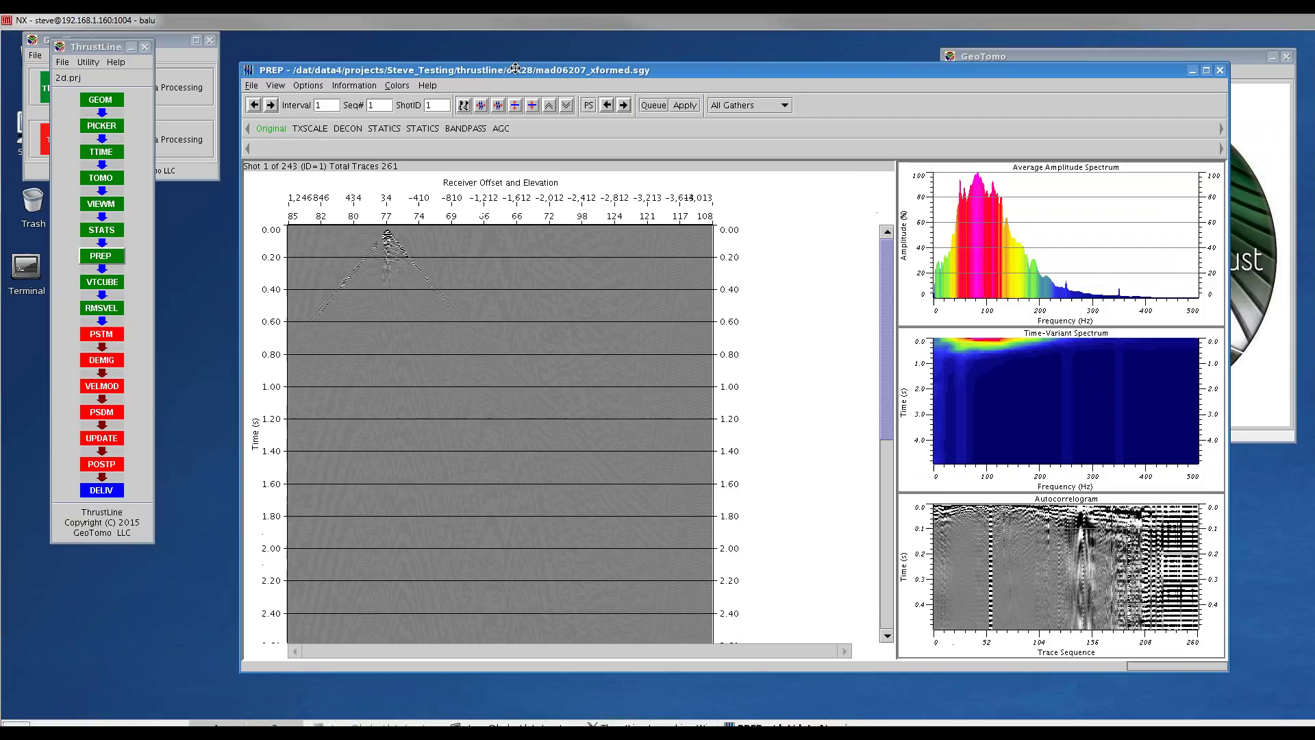
left_click(589, 106)
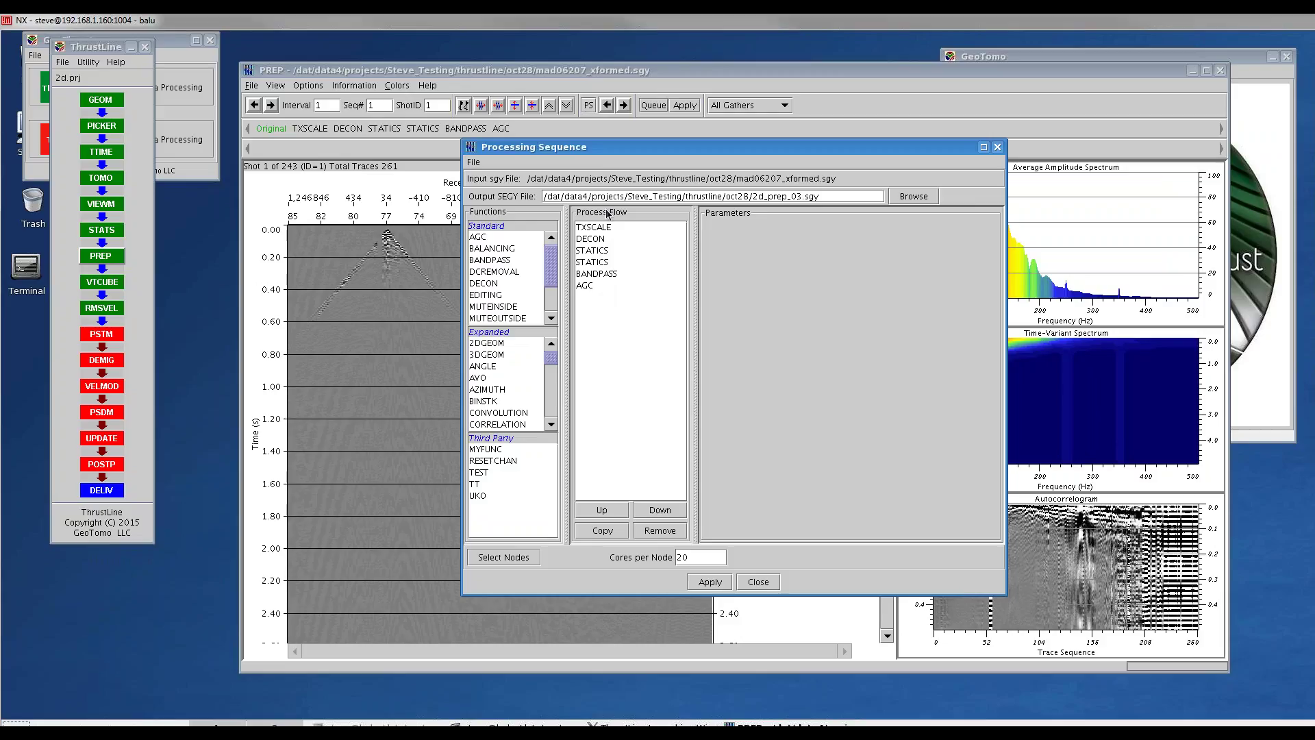
left_click_drag(636, 147, 533, 164)
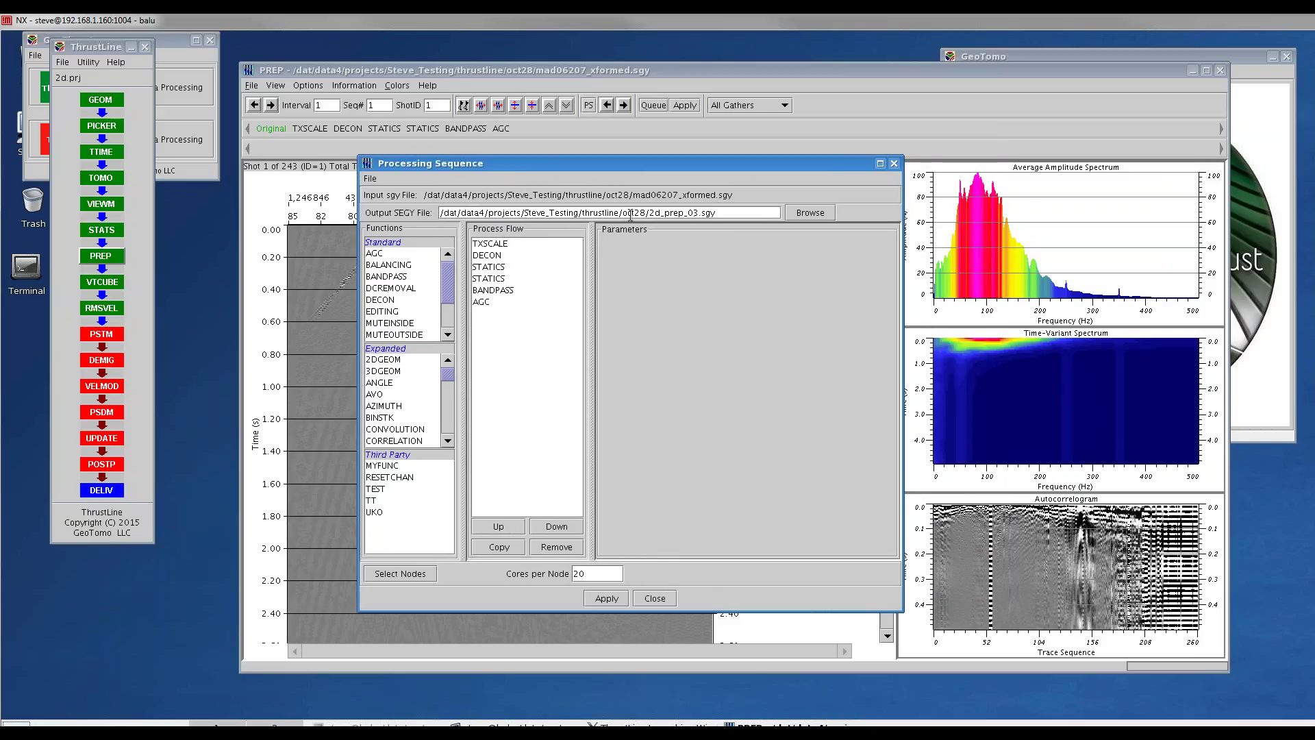
left_click(700, 212)
left_click(490, 245)
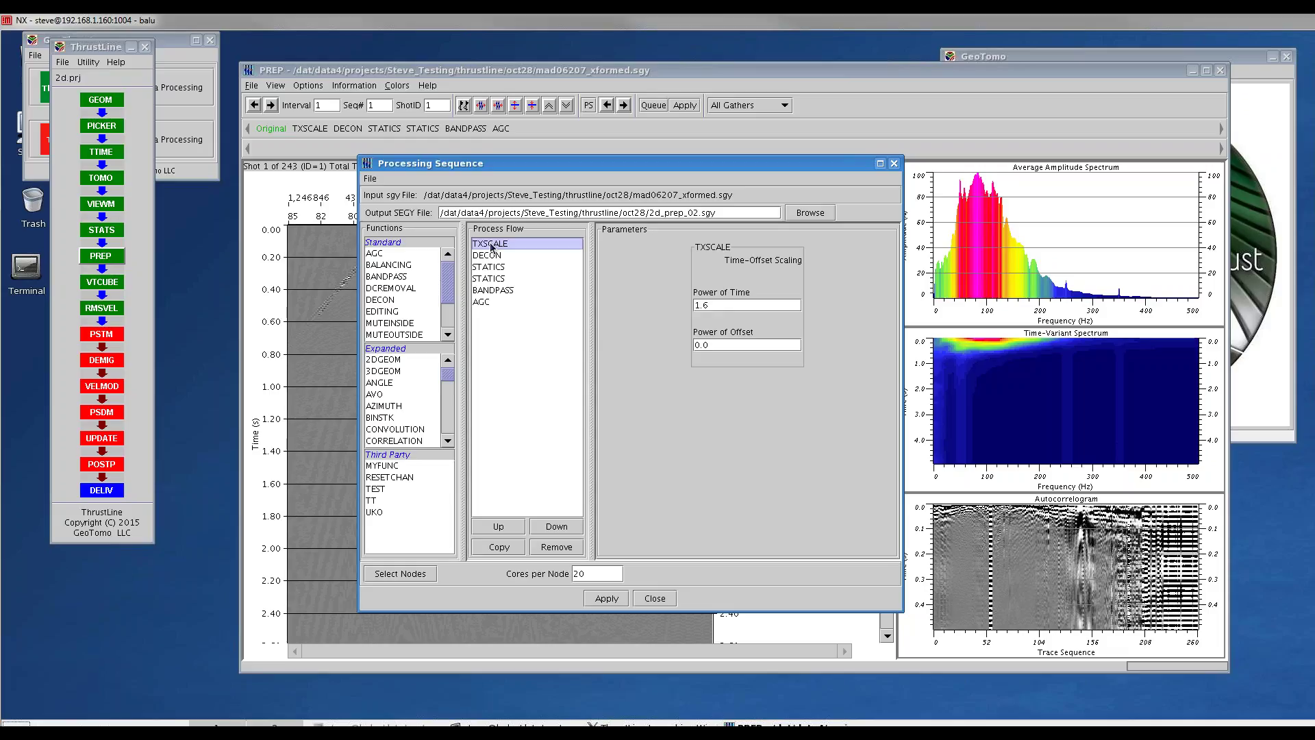
- Review the DECON parameters and the first STATICS step's input statics file path
left_click(490, 256)
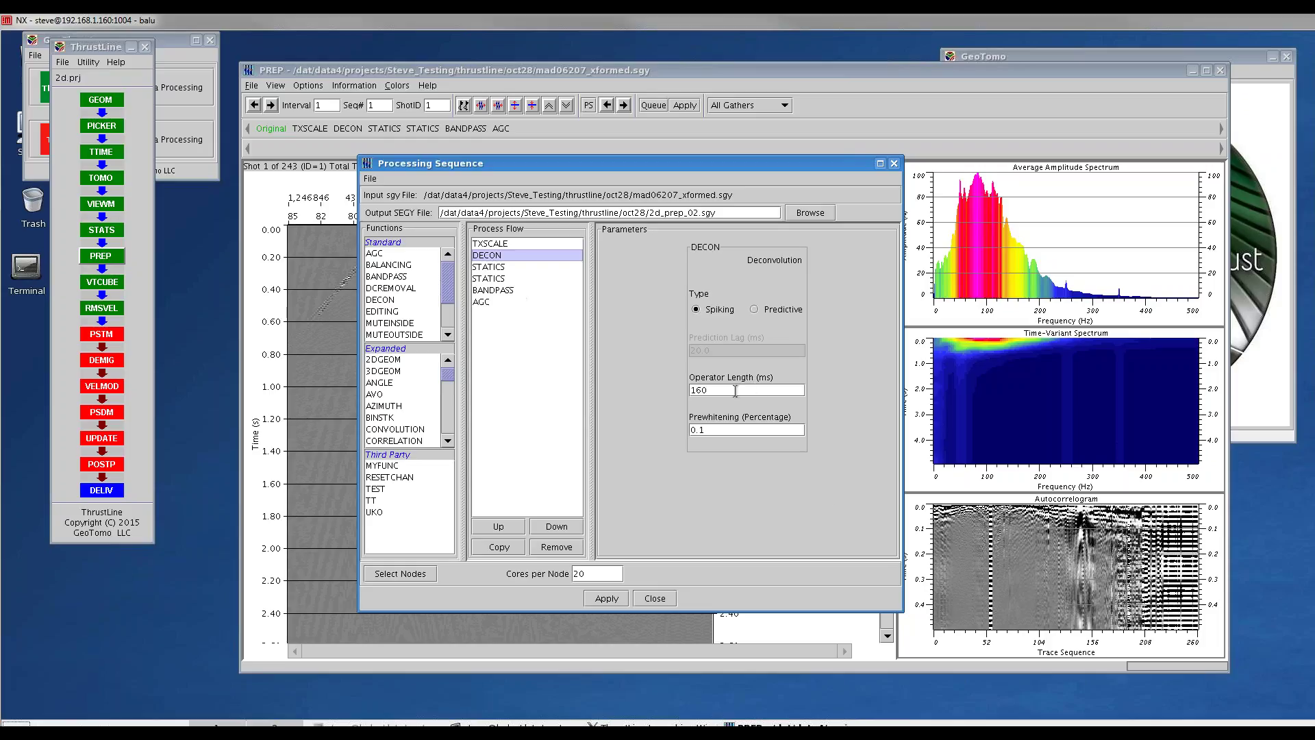
left_click(489, 268)
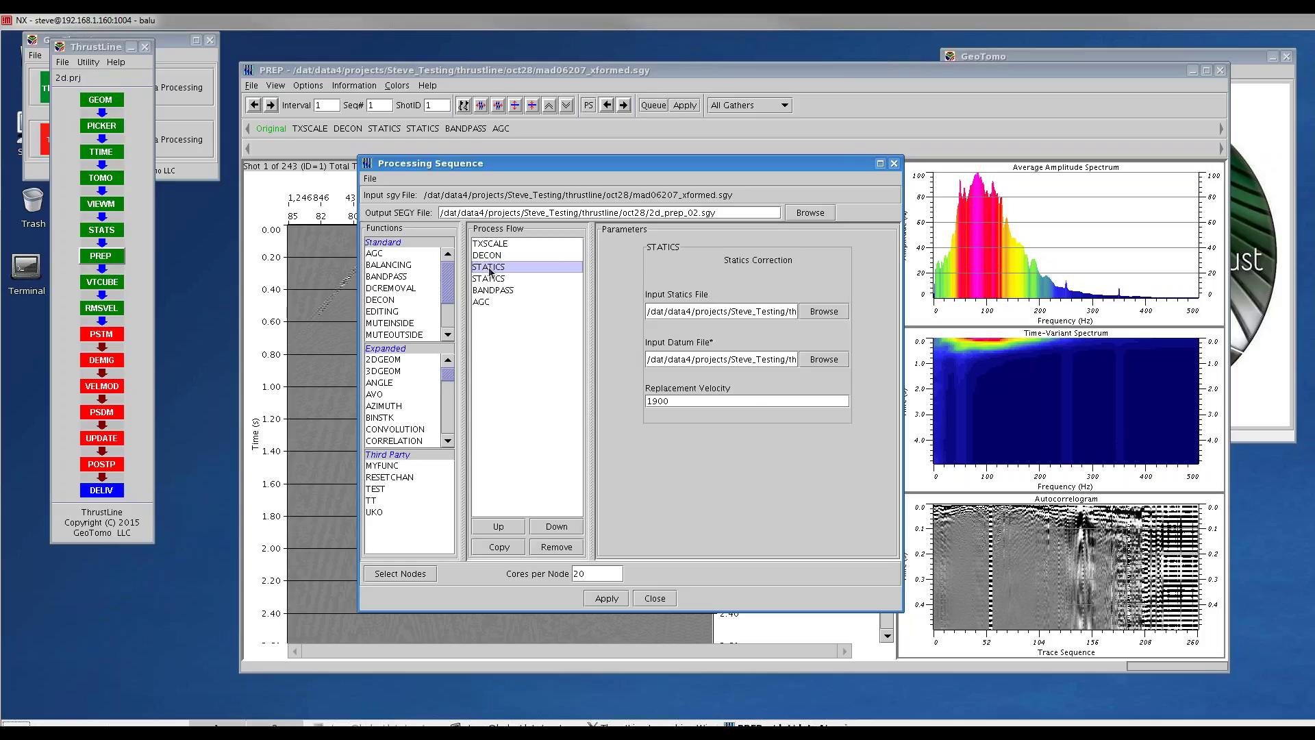
left_click(725, 312)
key("End")
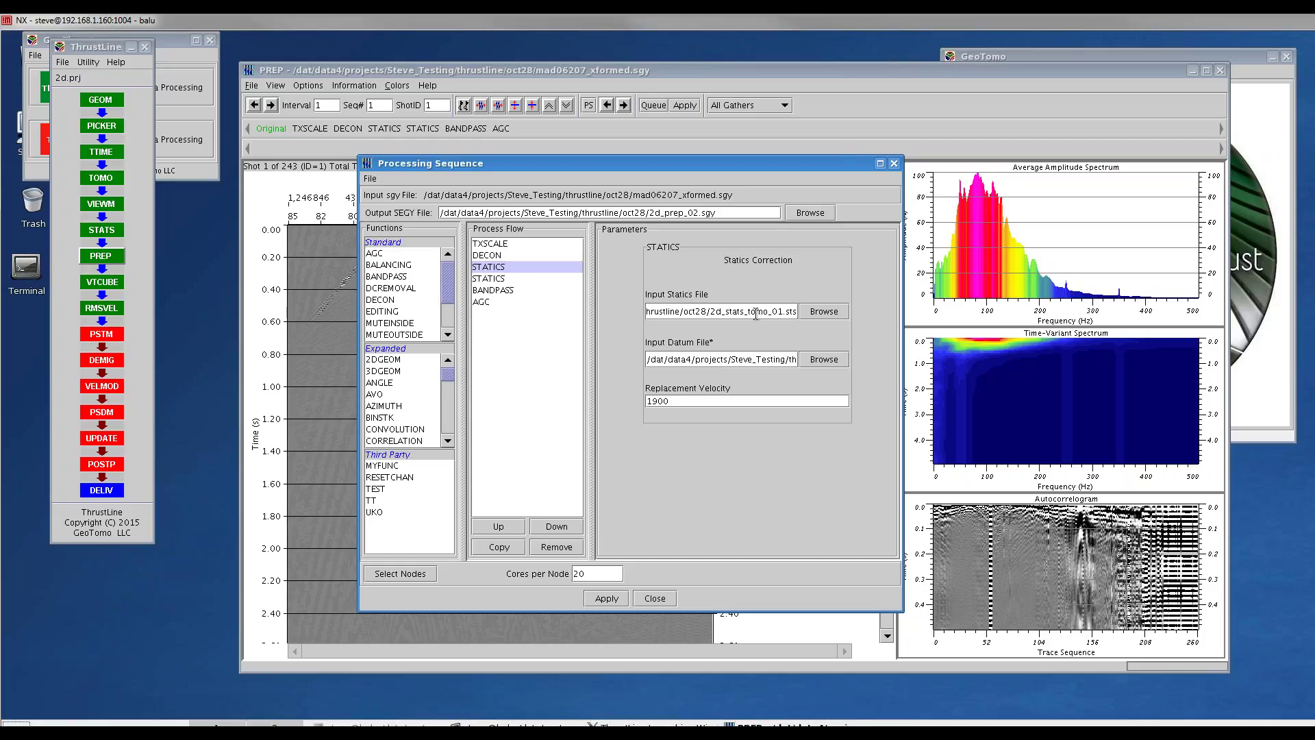
- Check the second STATICS file 2d_stats_rsts_02.sts (replacement velocity 1900) against the first
left_click(490, 279)
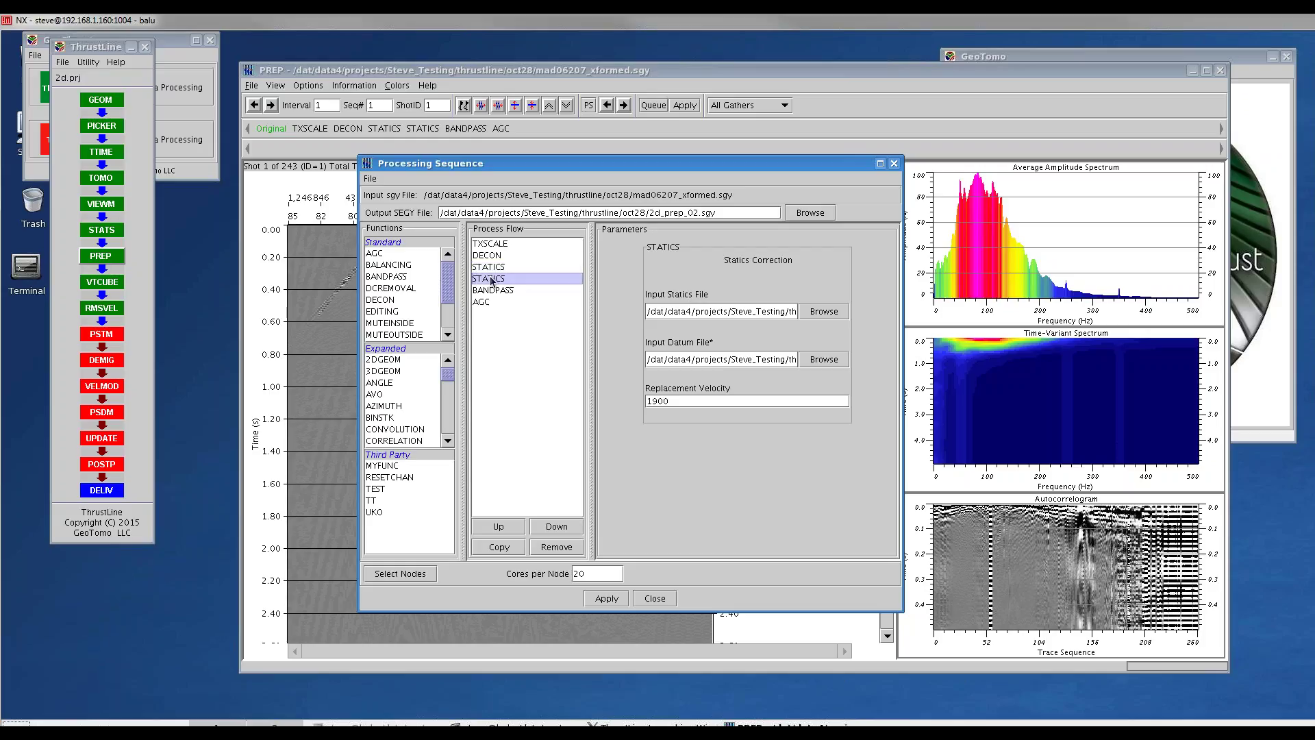
left_click(740, 312)
key("End")
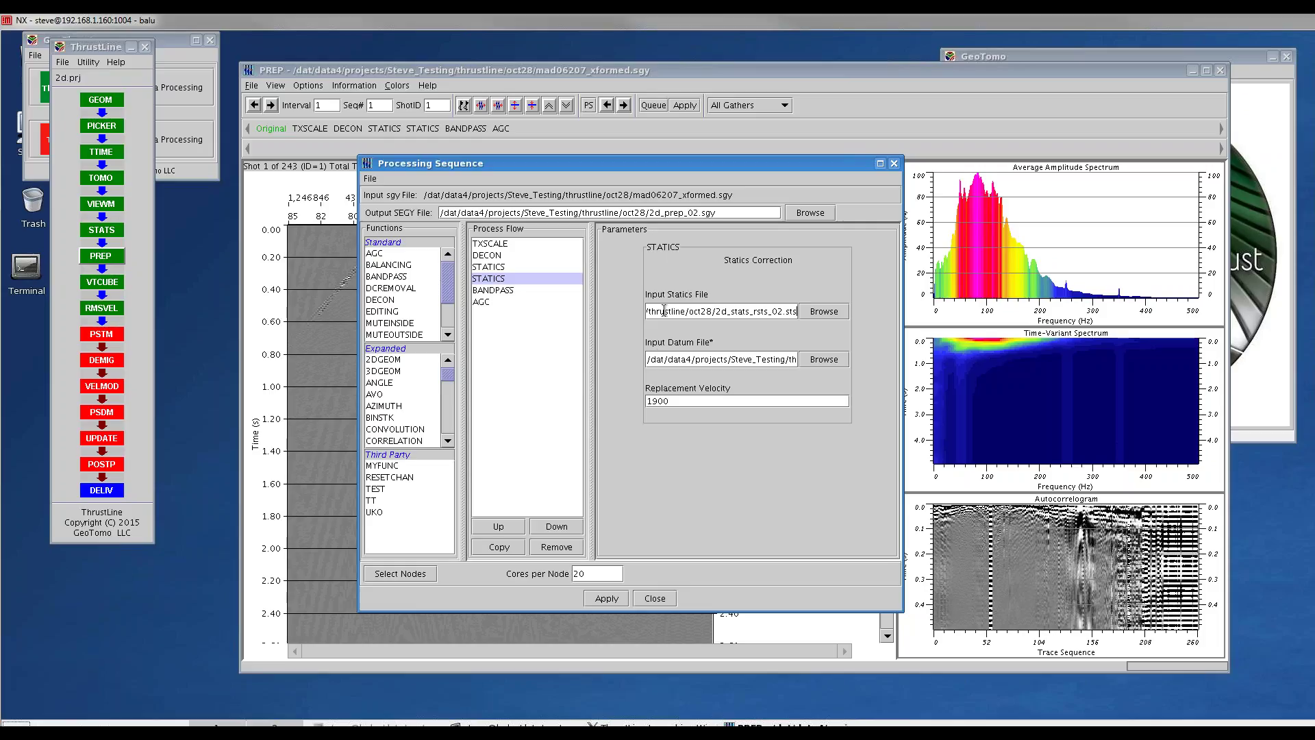
left_click(489, 267)
left_click(491, 279)
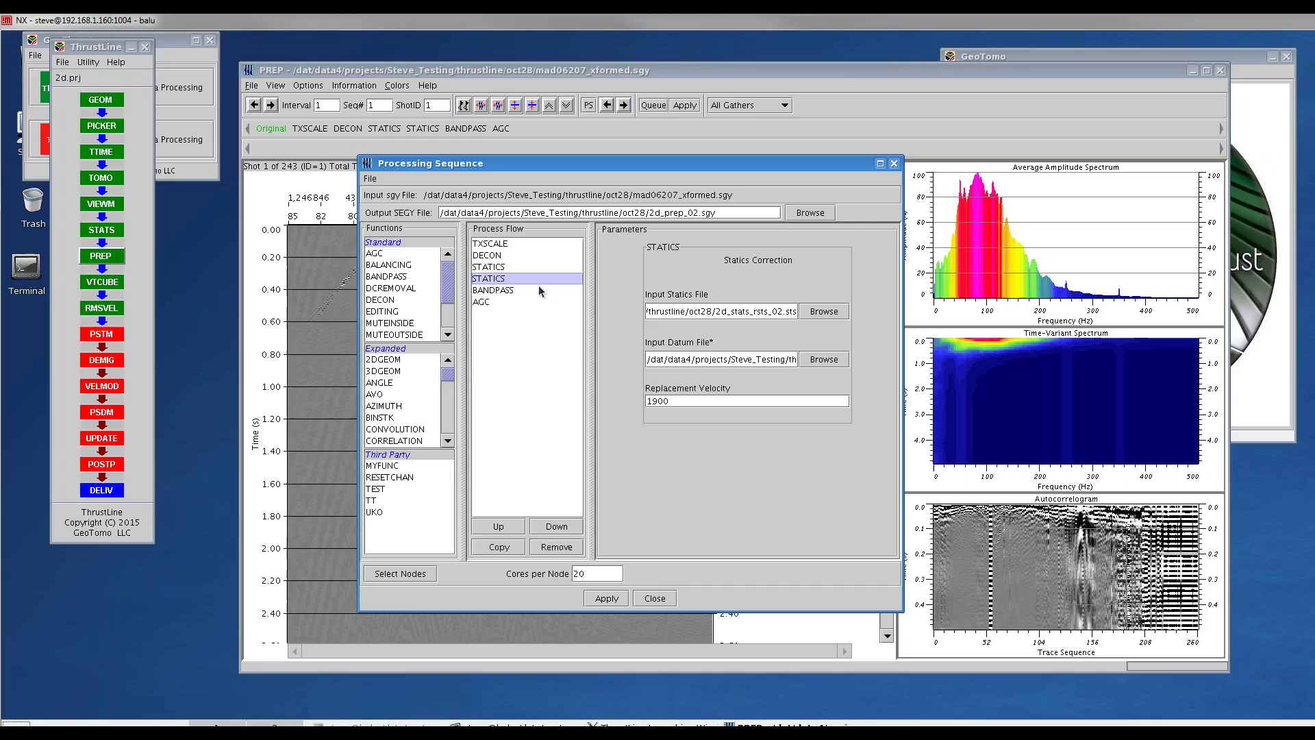
left_click(715, 361)
key("End")
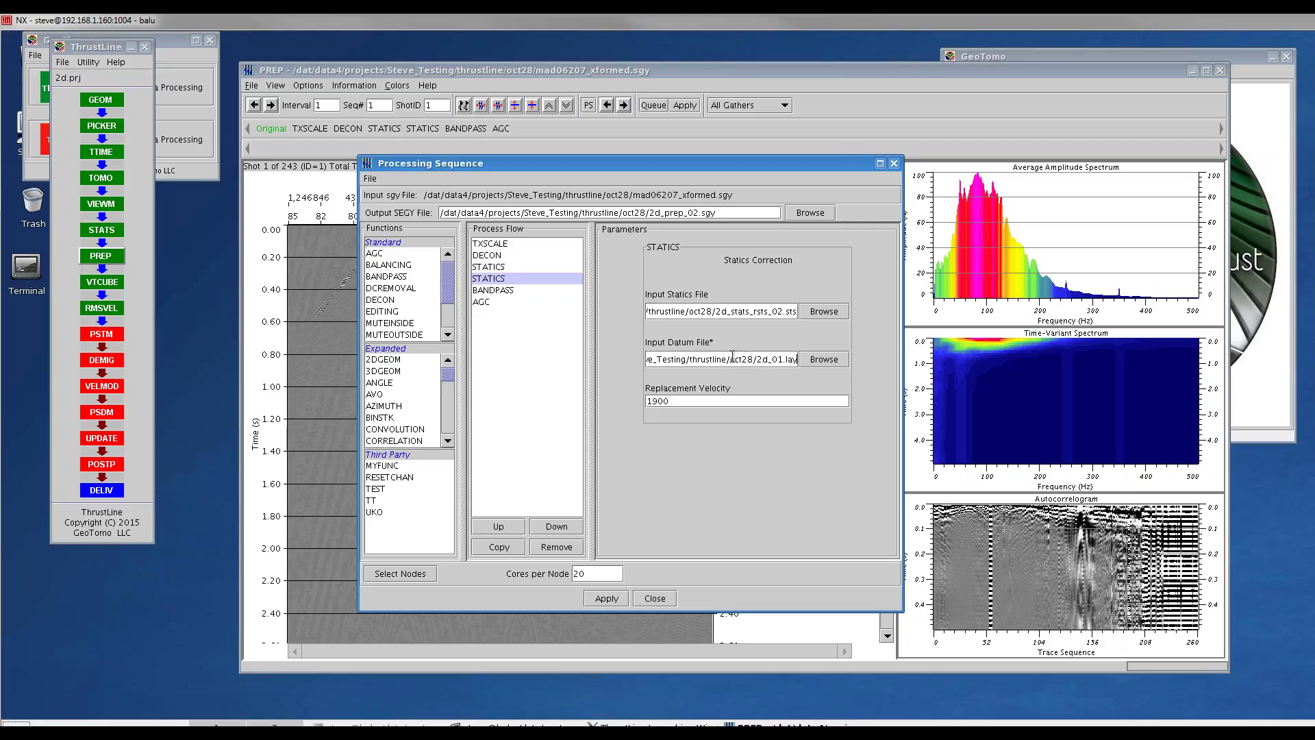
left_click_drag(735, 359, 782, 355)
left_click_drag(705, 358, 793, 358)
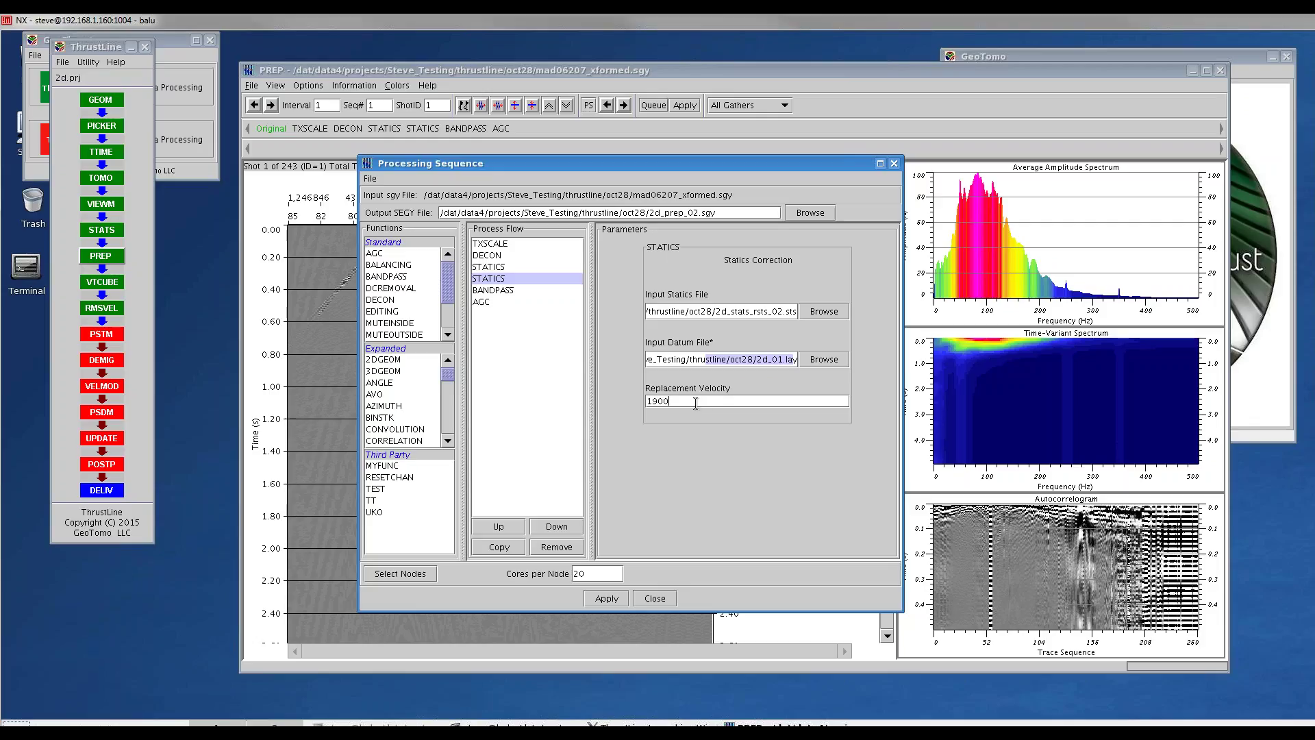
- Check the BANDPASS filter parameters and the AGC window length
left_click(498, 291)
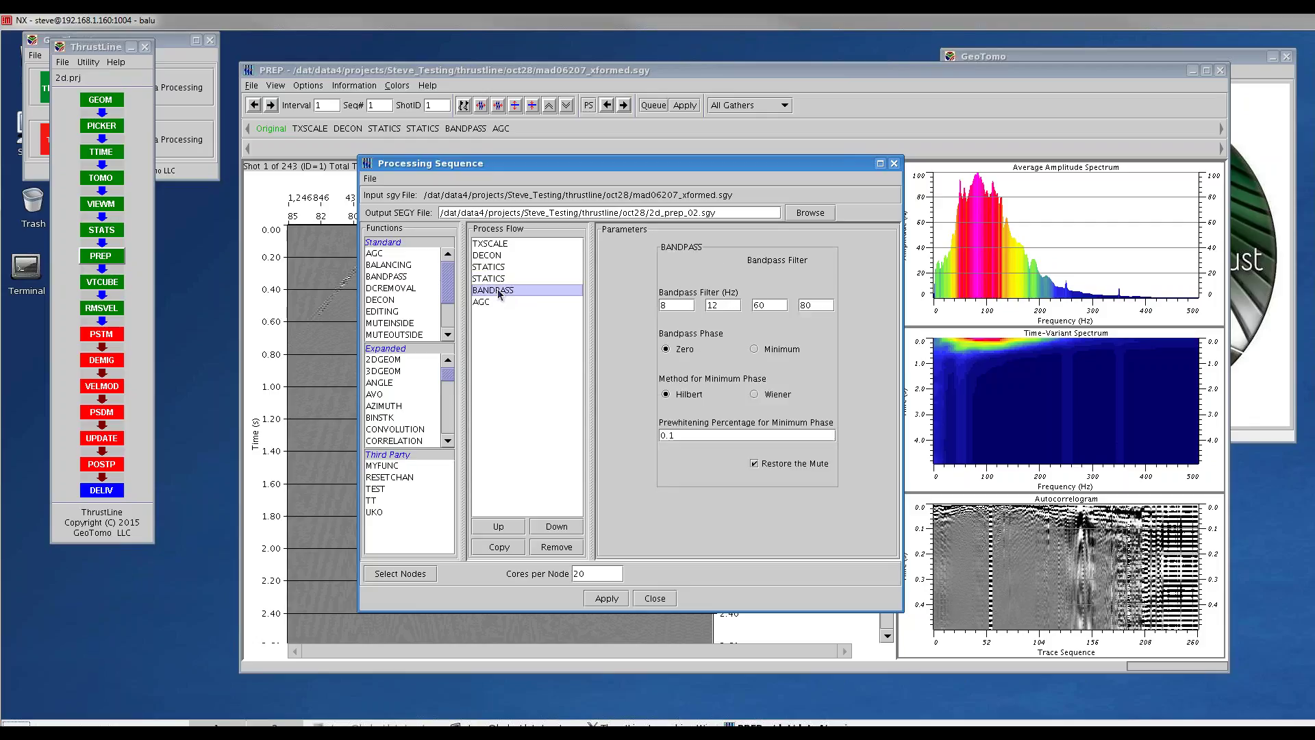
mouse_move(975, 260)
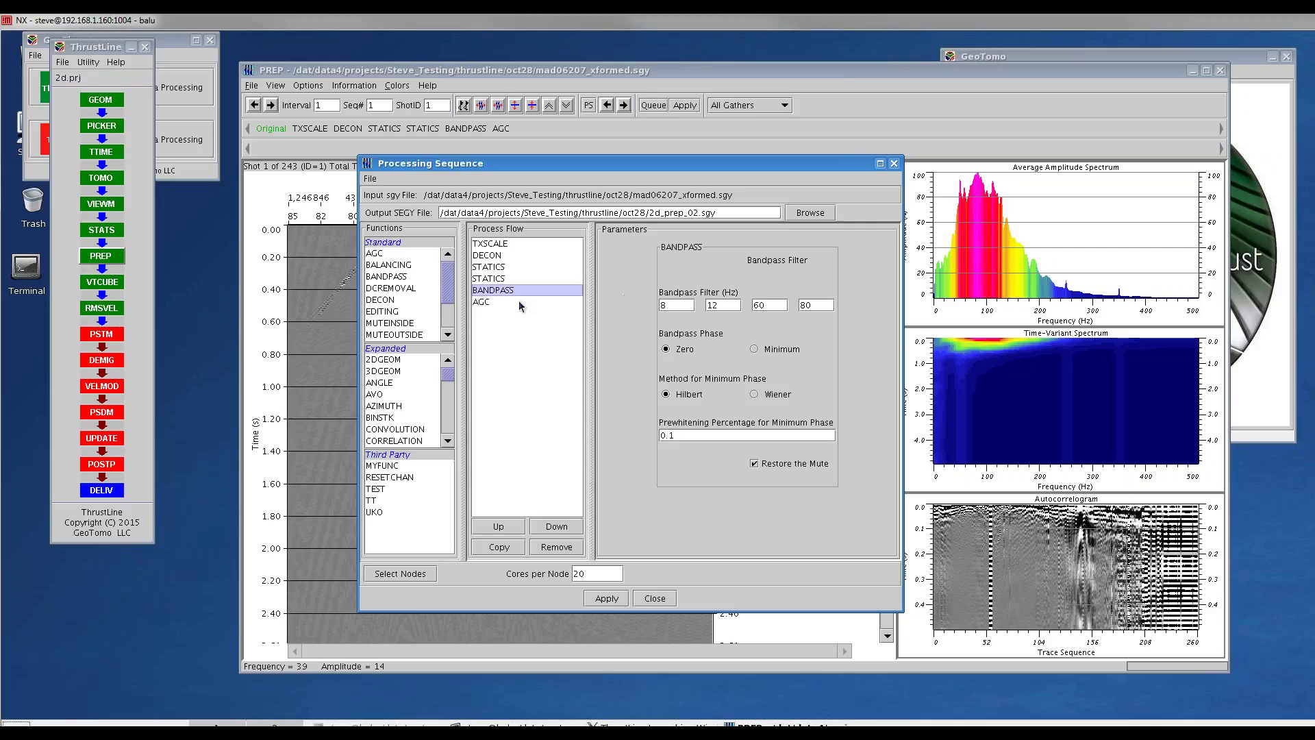
left_click(483, 303)
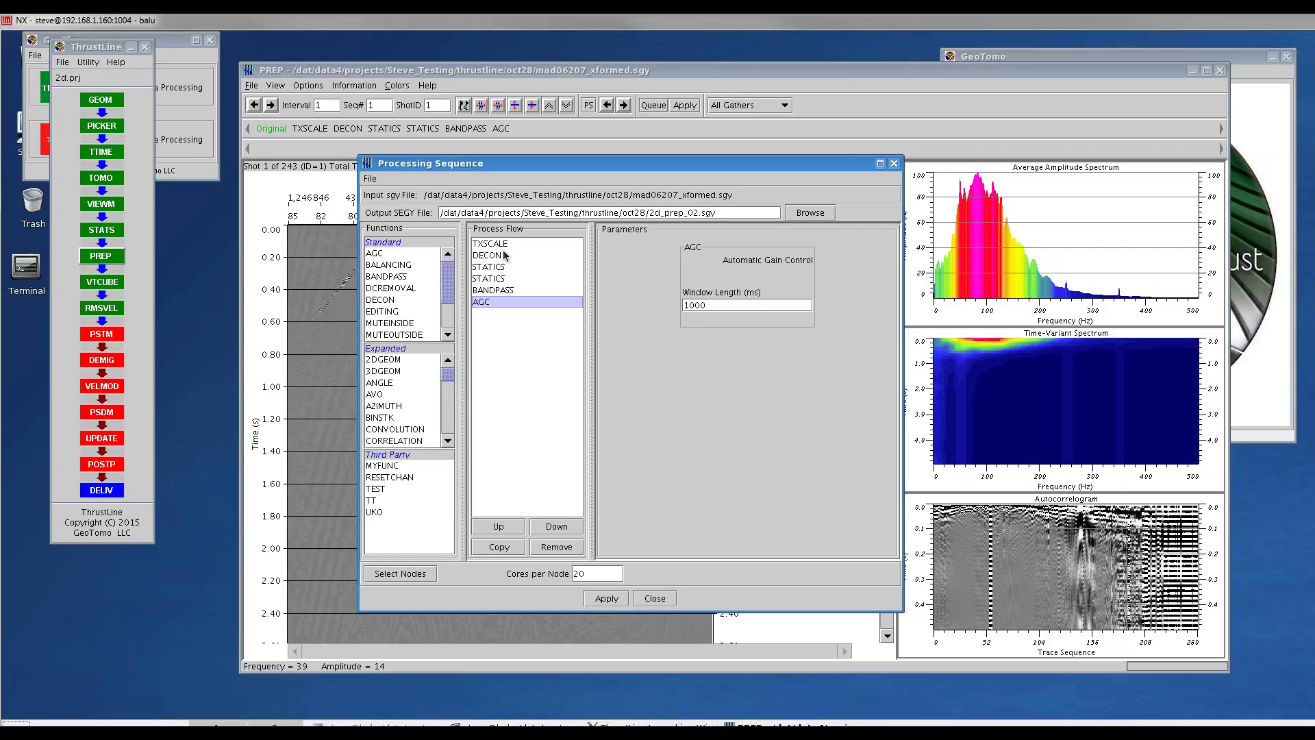
- Confirm compute nodes node60 and node64 at 20 cores each and run the processing flow
left_click(636, 621)
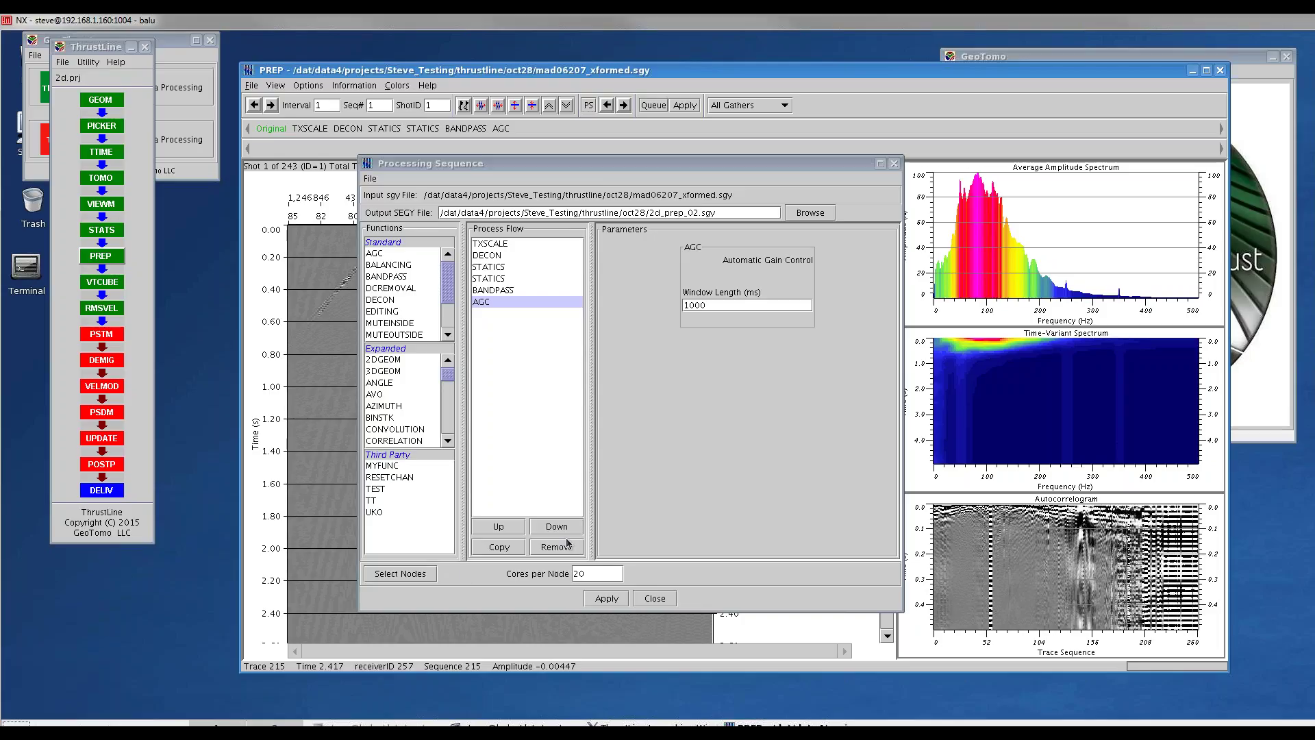
left_click(606, 598)
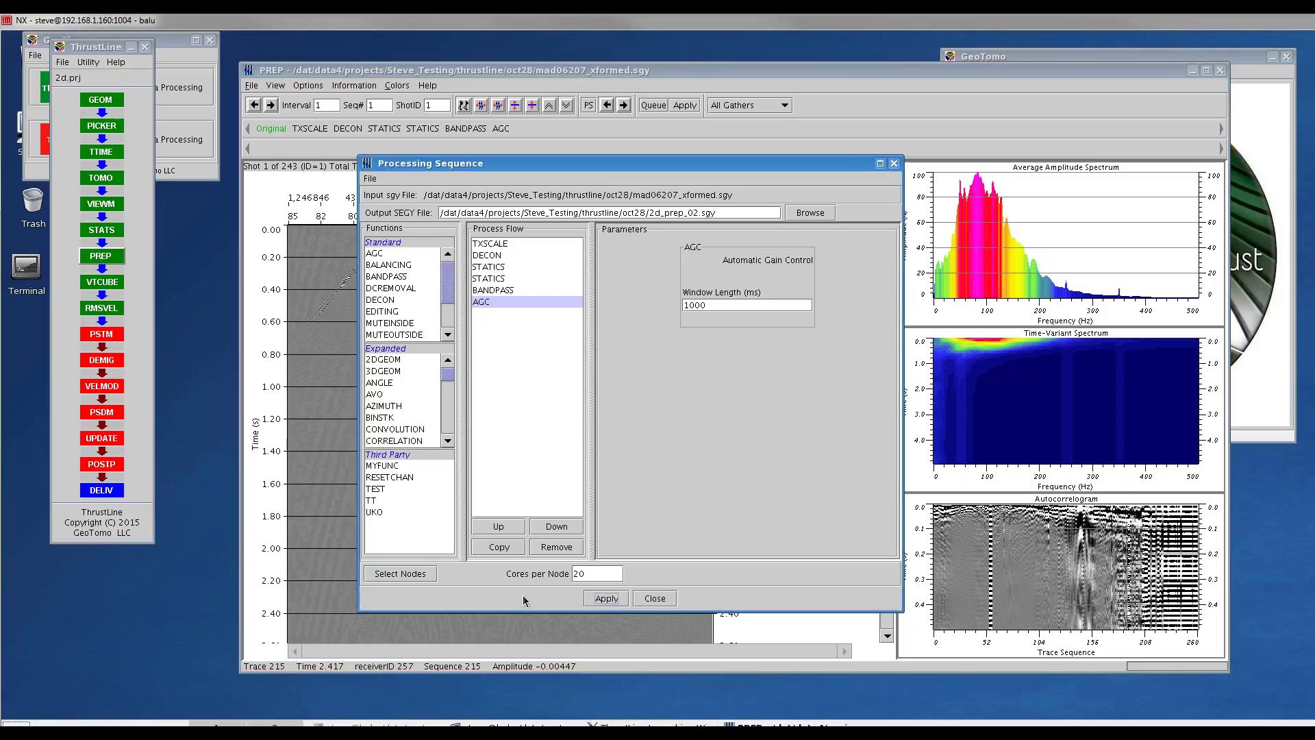
left_click(411, 573)
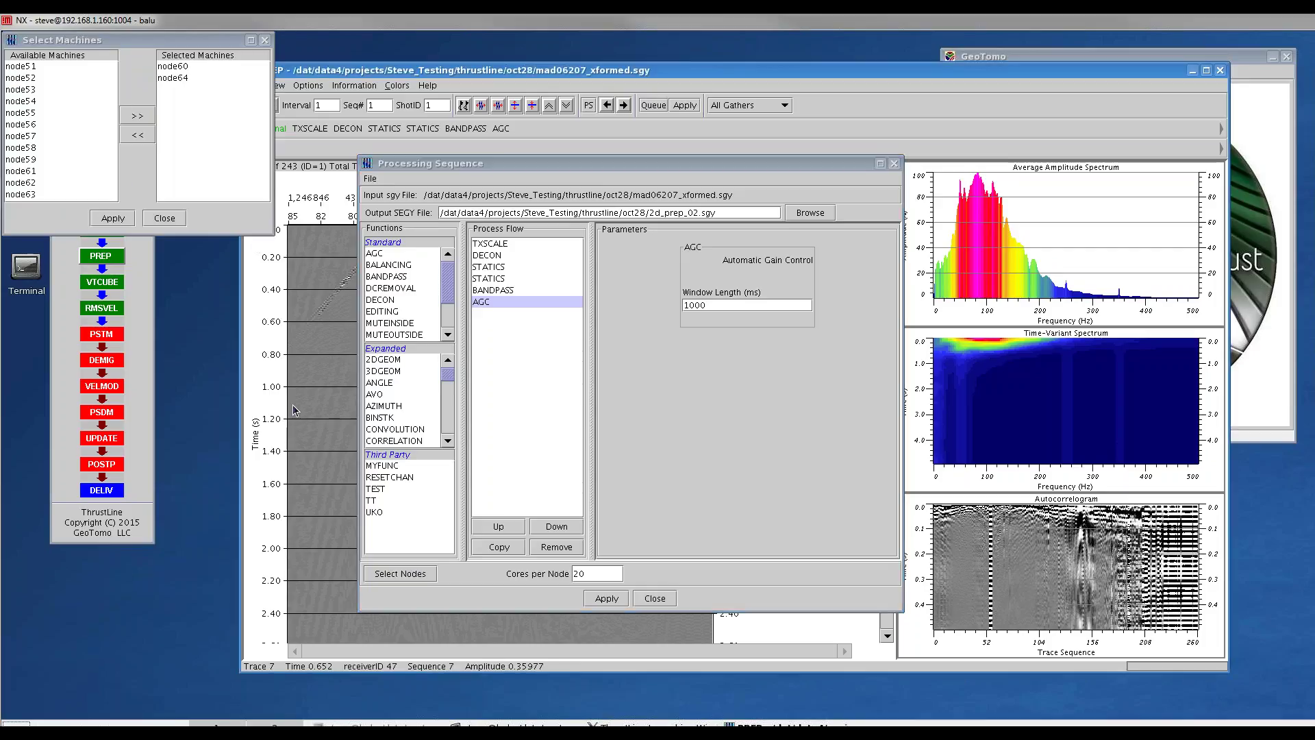
left_click(175, 219)
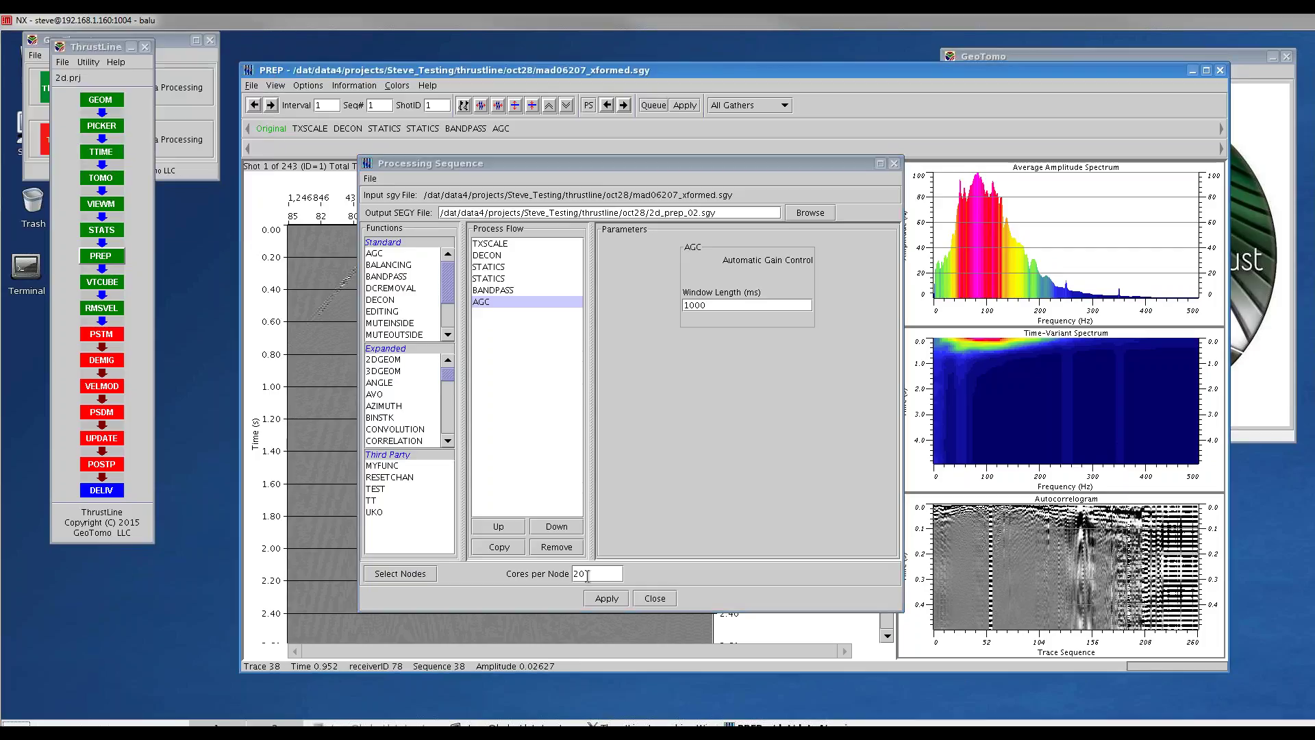
left_click(606, 598)
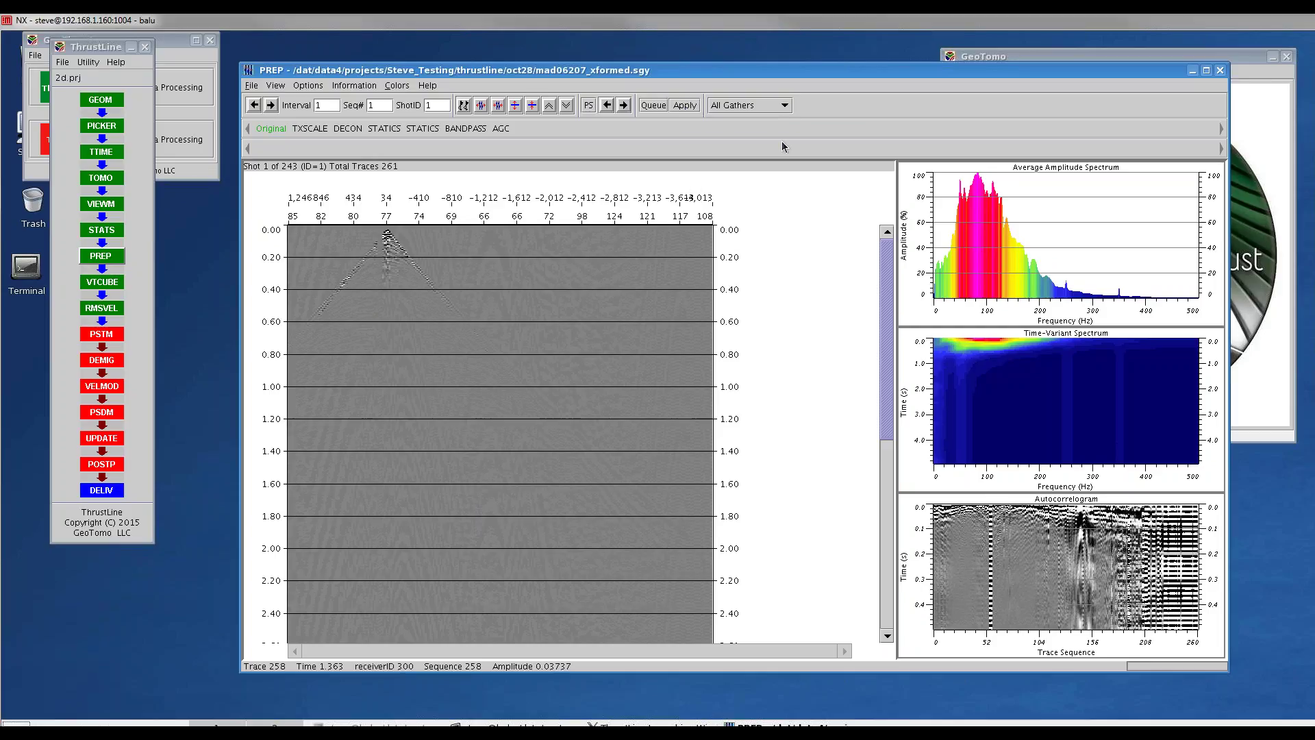
- Close the PREP display and set up a VTCUBE job of type Stack Cube
left_click(1220, 70)
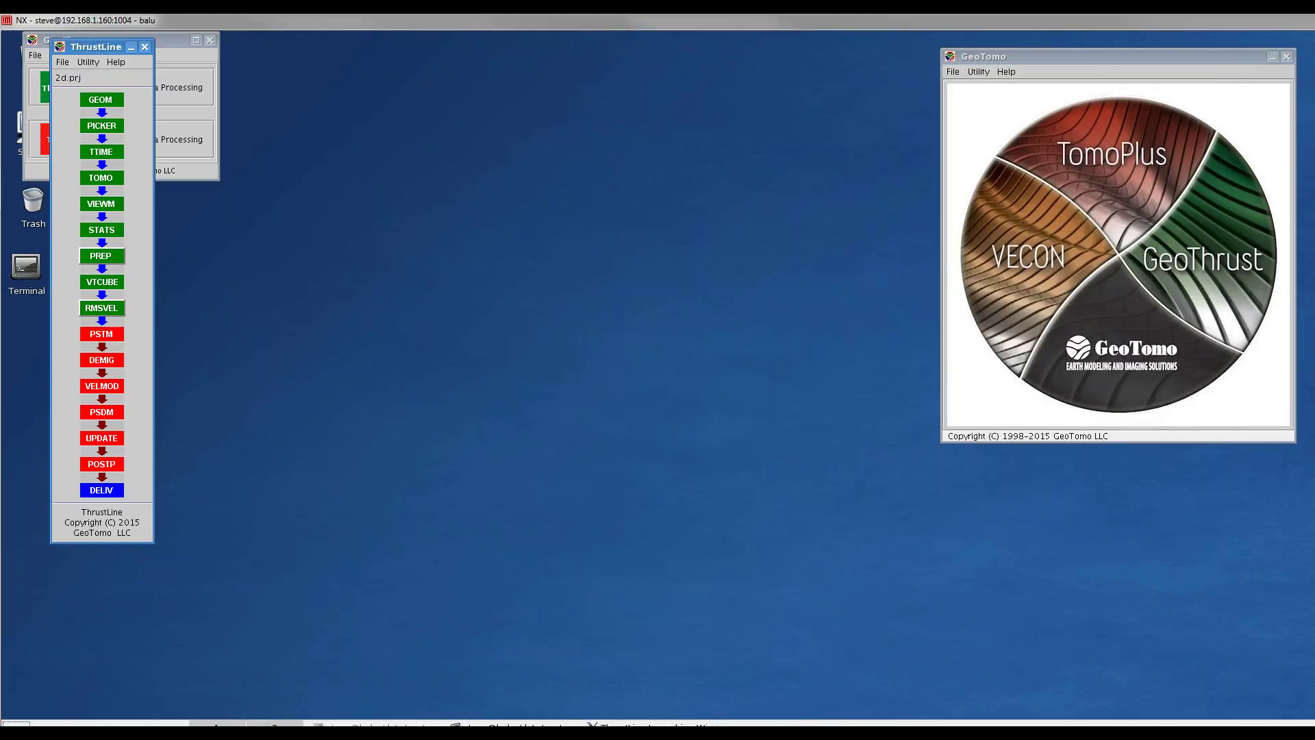
left_click(102, 281)
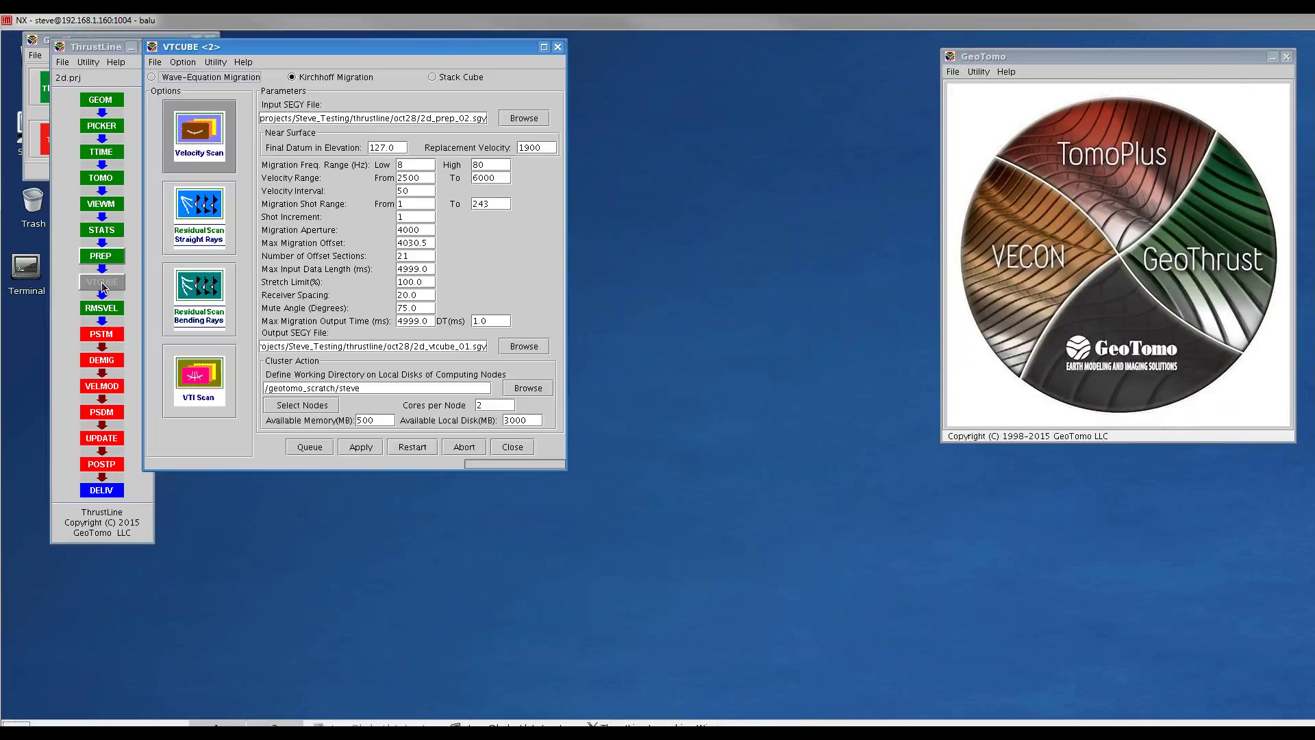
left_click_drag(281, 43, 391, 73)
left_click(542, 106)
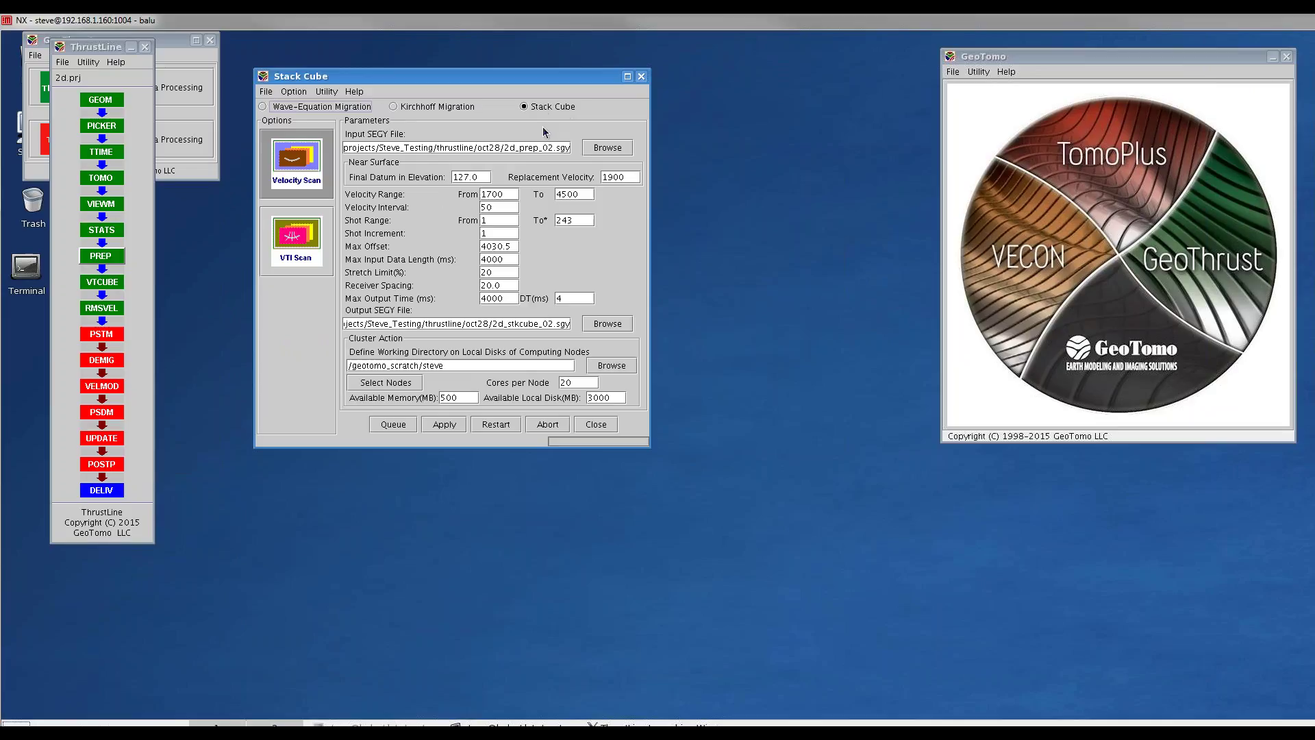
- Change the output SEG-Y suffix from _02 to _01, making 2d_stkcube_01.sgy
left_click_drag(489, 146, 569, 144)
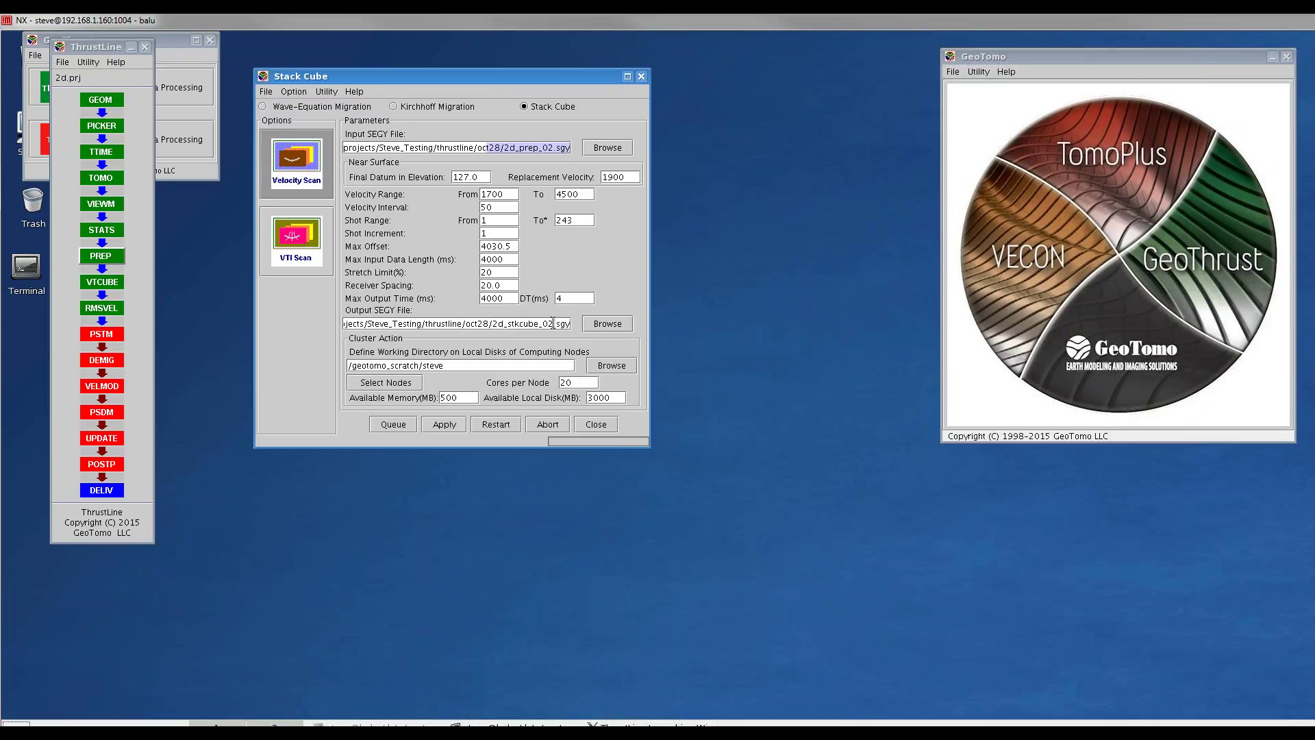
key("BackSpace")
type("1")
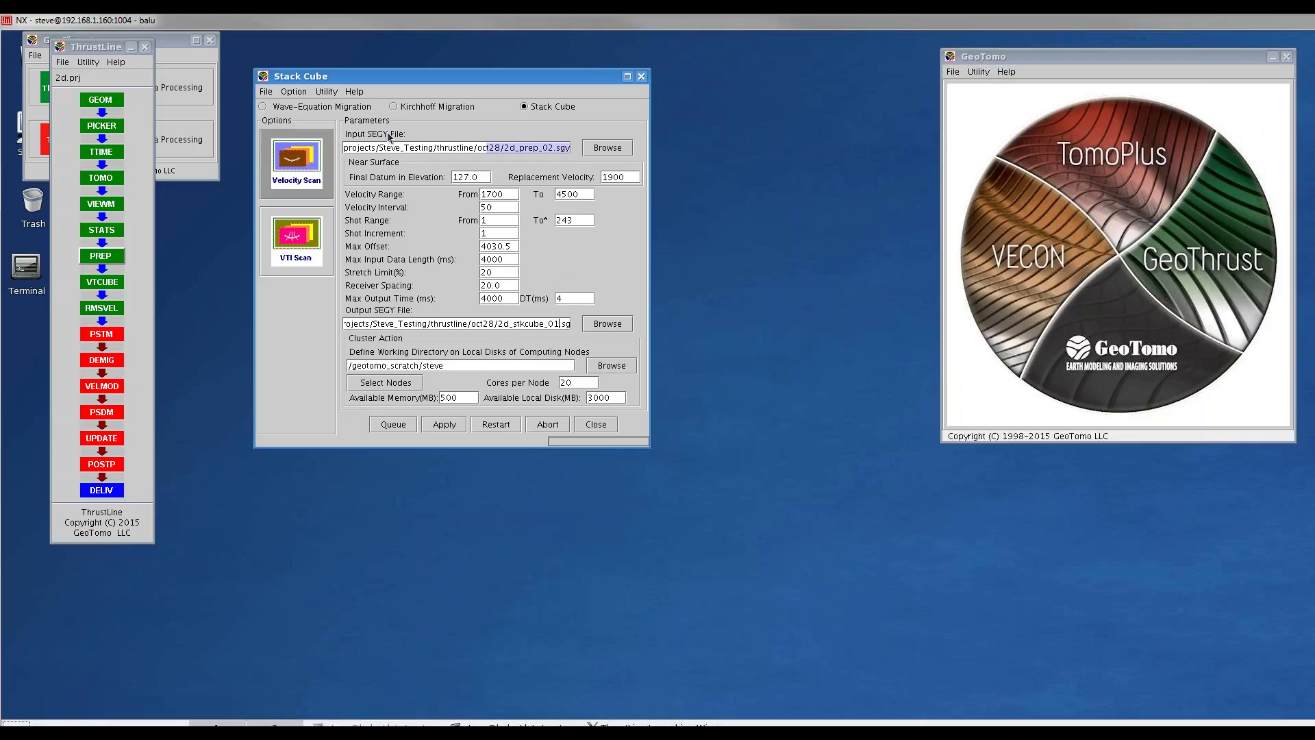
- Load 2d_stkcube_01_vtcube_stkcube.par: velocities 1700–4500 in steps of 50, datum 127.0
left_click(266, 92)
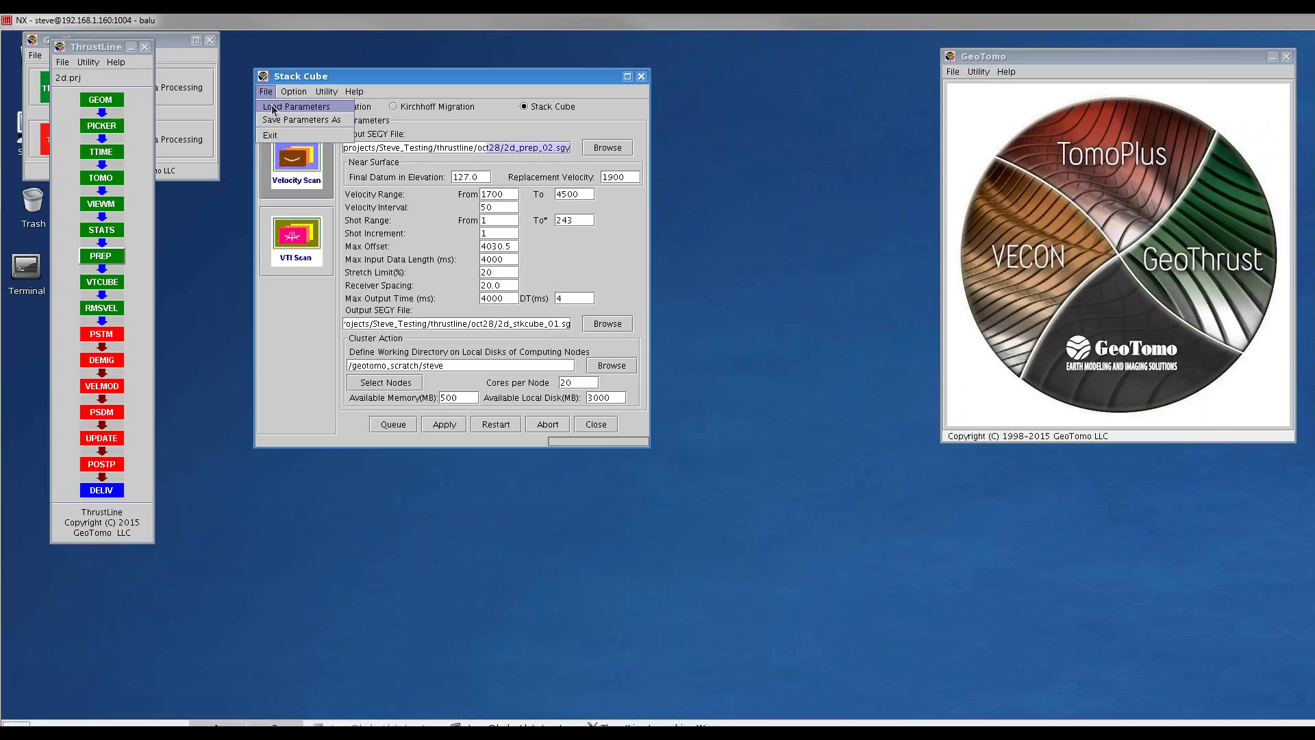
left_click(287, 106)
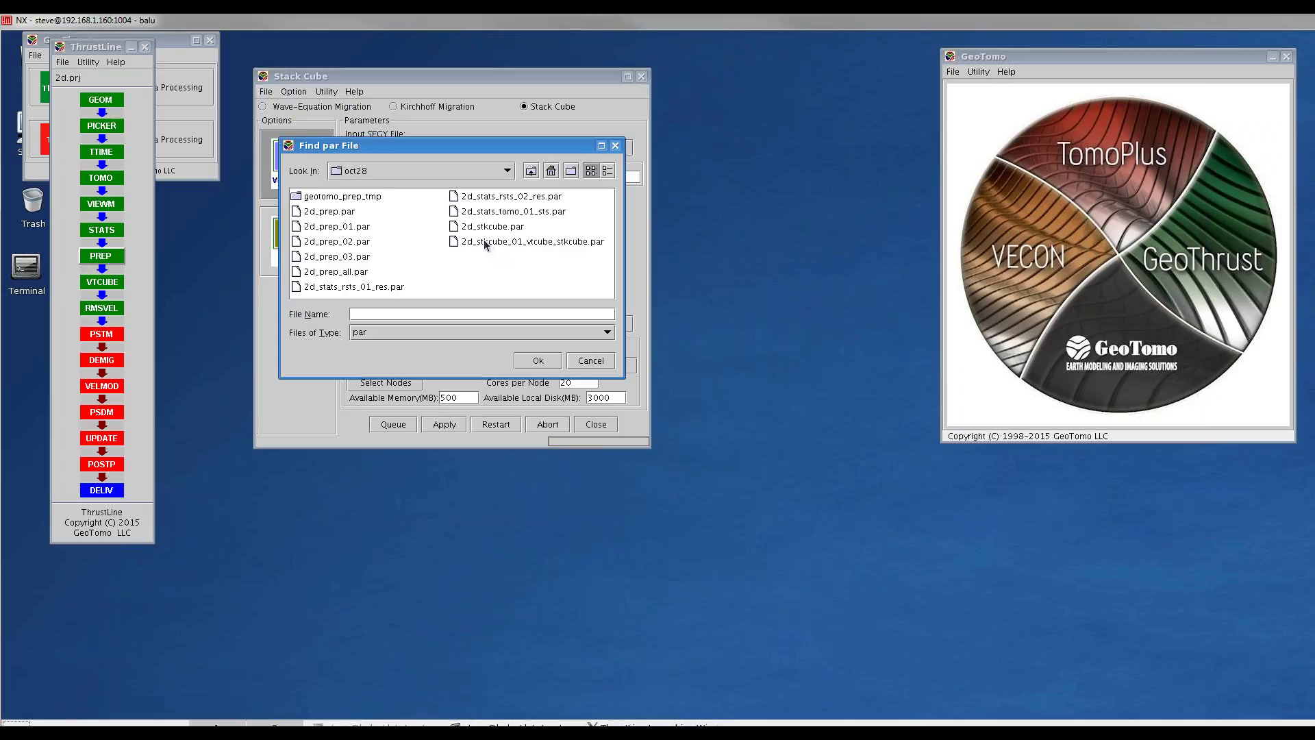
left_click(485, 242)
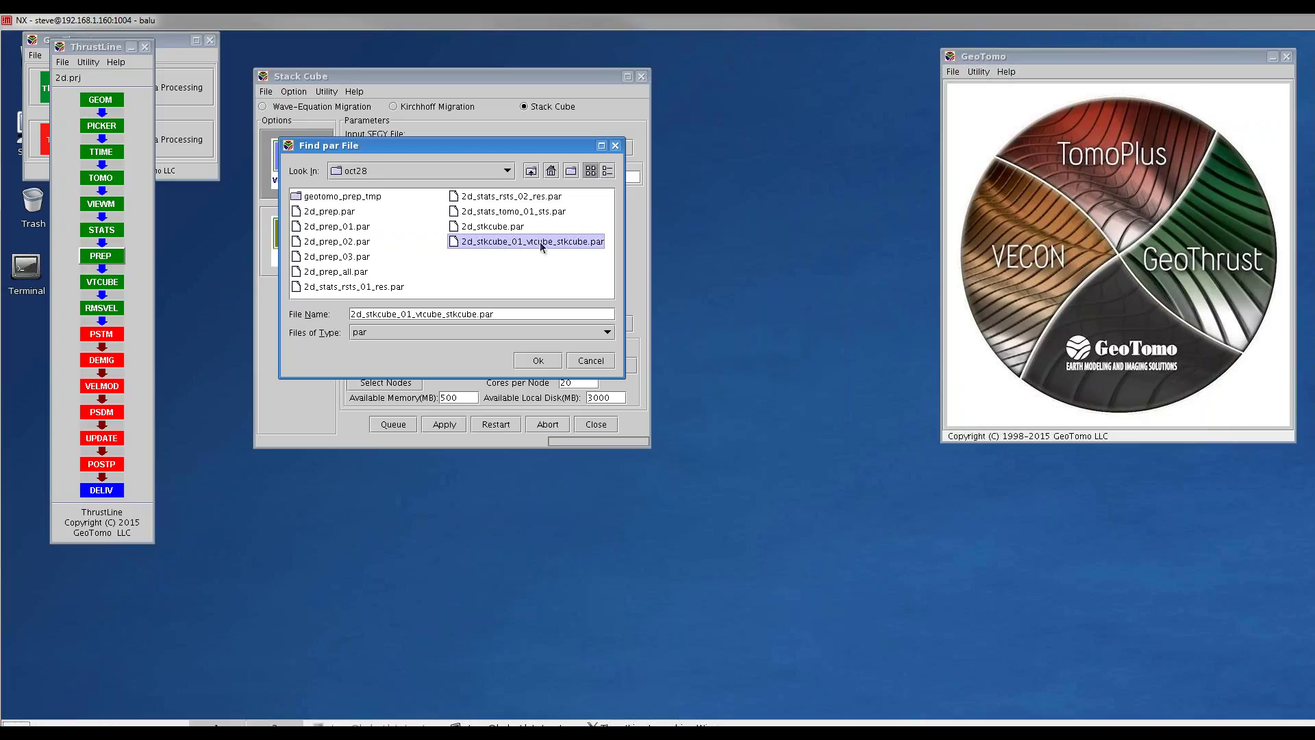
left_click(537, 361)
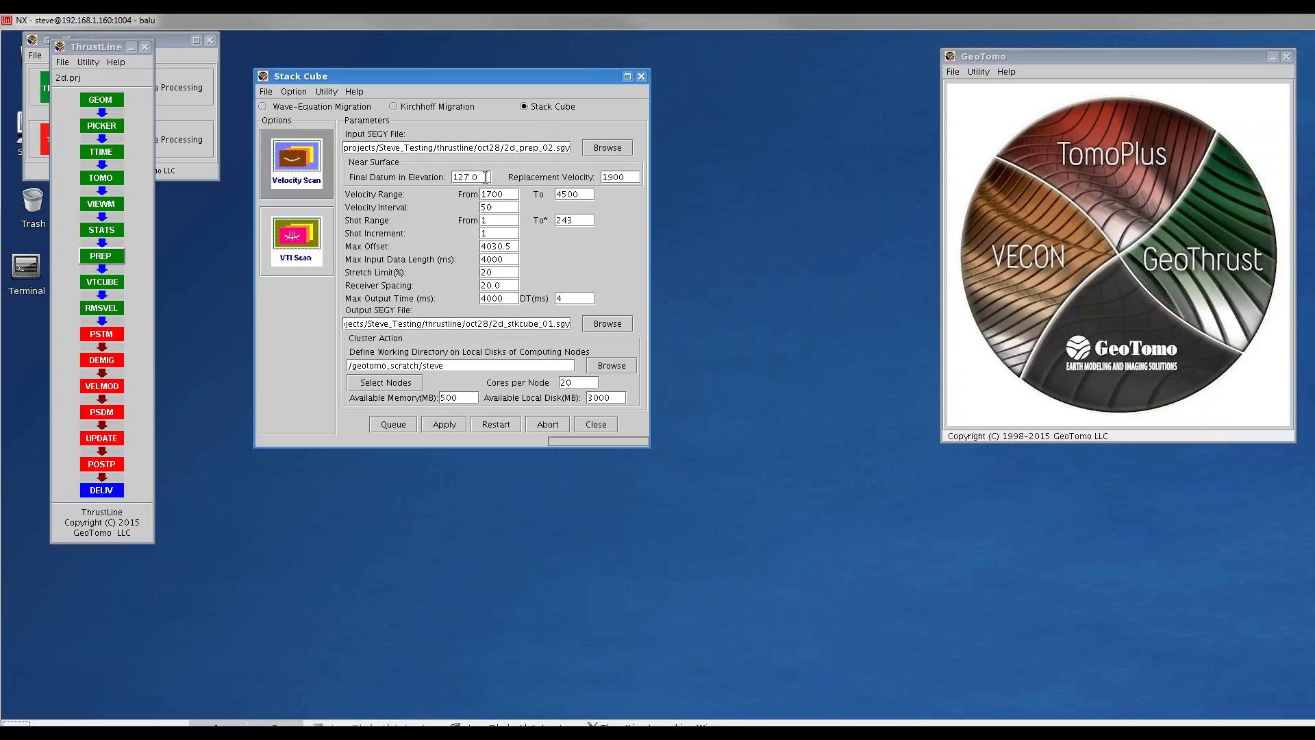
- Review the Final Datum 127.0 and starting velocity 1700 in the Stack Cube settings
left_click_drag(484, 177, 451, 176)
left_click(488, 178)
left_click_drag(510, 196, 495, 195)
left_click_drag(501, 195, 513, 195)
key("Tab")
- Check max offset 4030.5, DT 4 and stretch limit 20, then open RMSVEL on the stack cube
left_click_drag(515, 247, 462, 260)
double_click(564, 298)
double_click(498, 272)
left_click(504, 273)
left_click(595, 425)
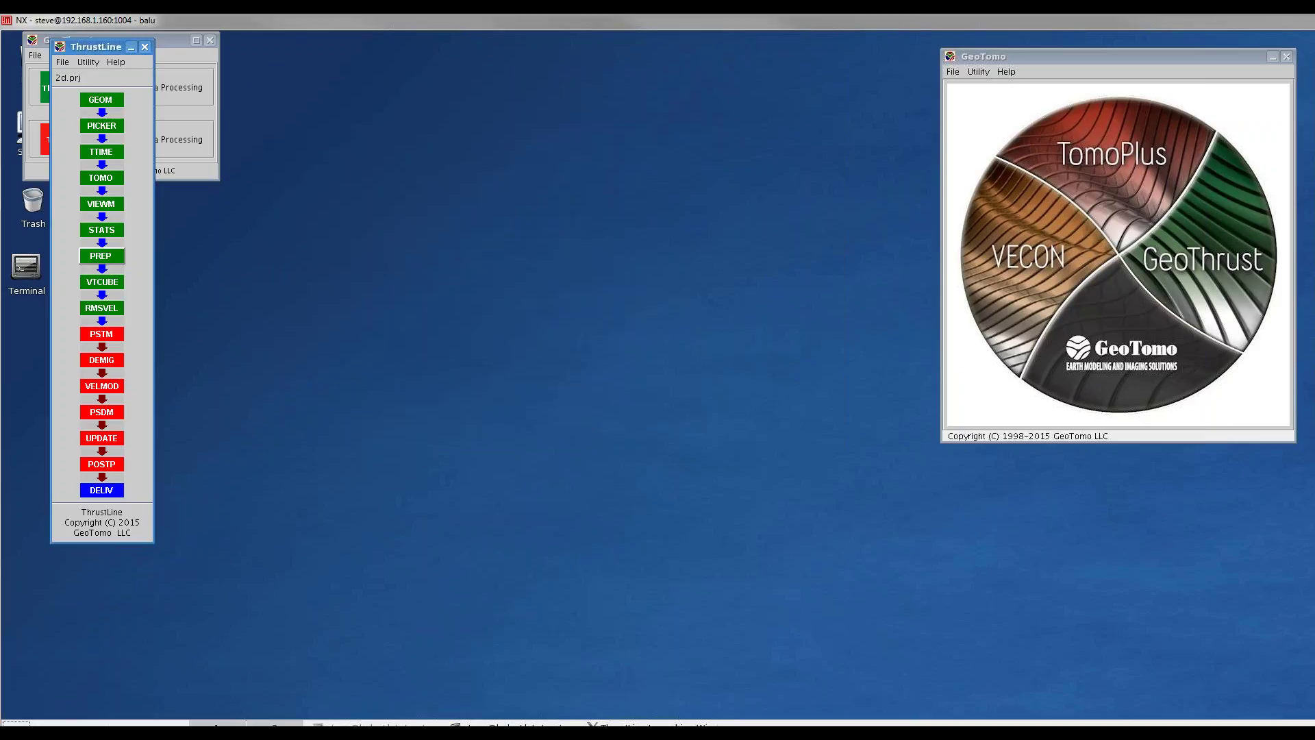
left_click(101, 308)
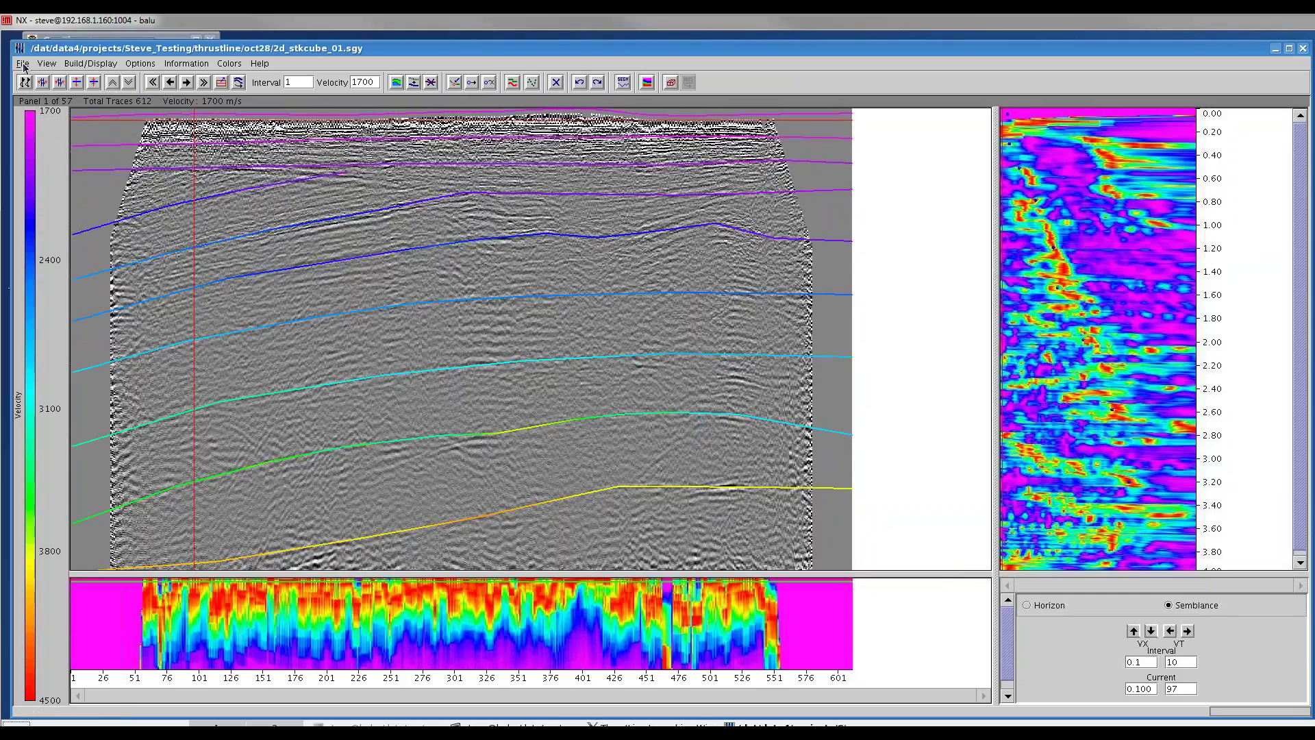
- Remove the coloured overlay lines from the 1700 m/s panel using File > Remove Overlay
left_click(24, 63)
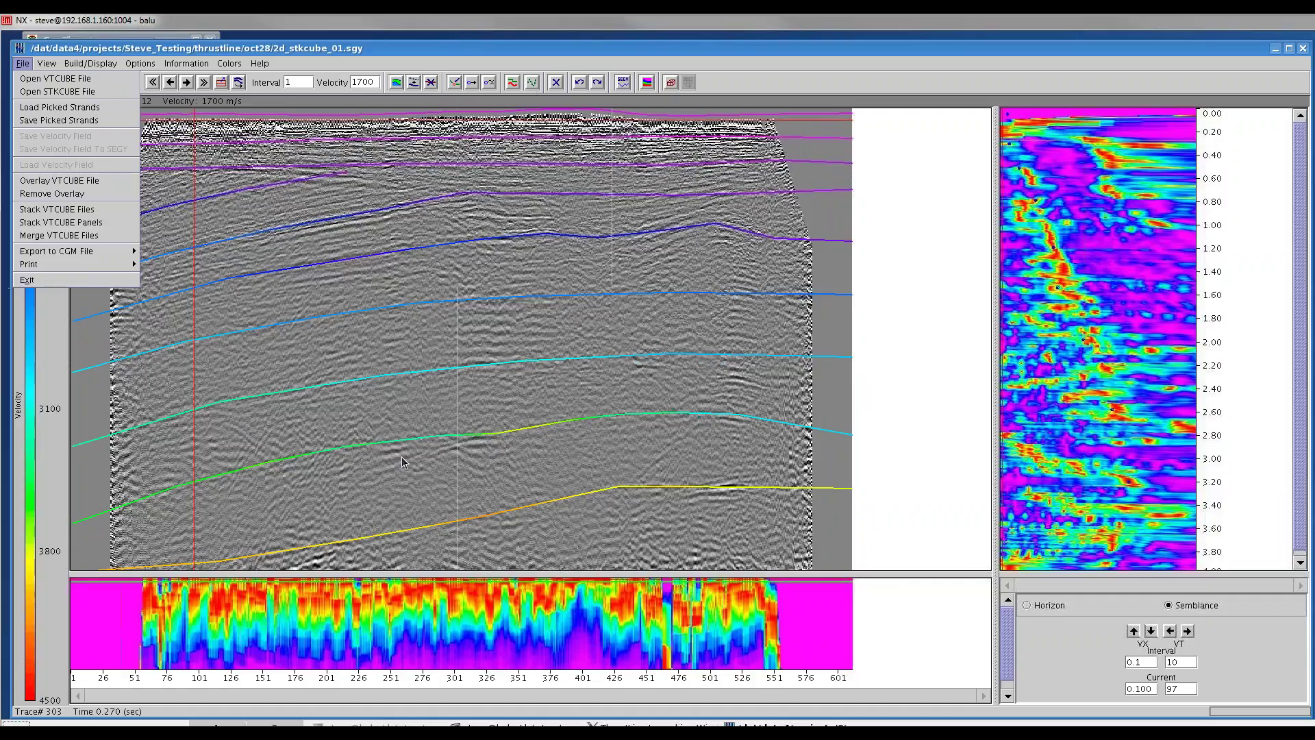
left_click(52, 193)
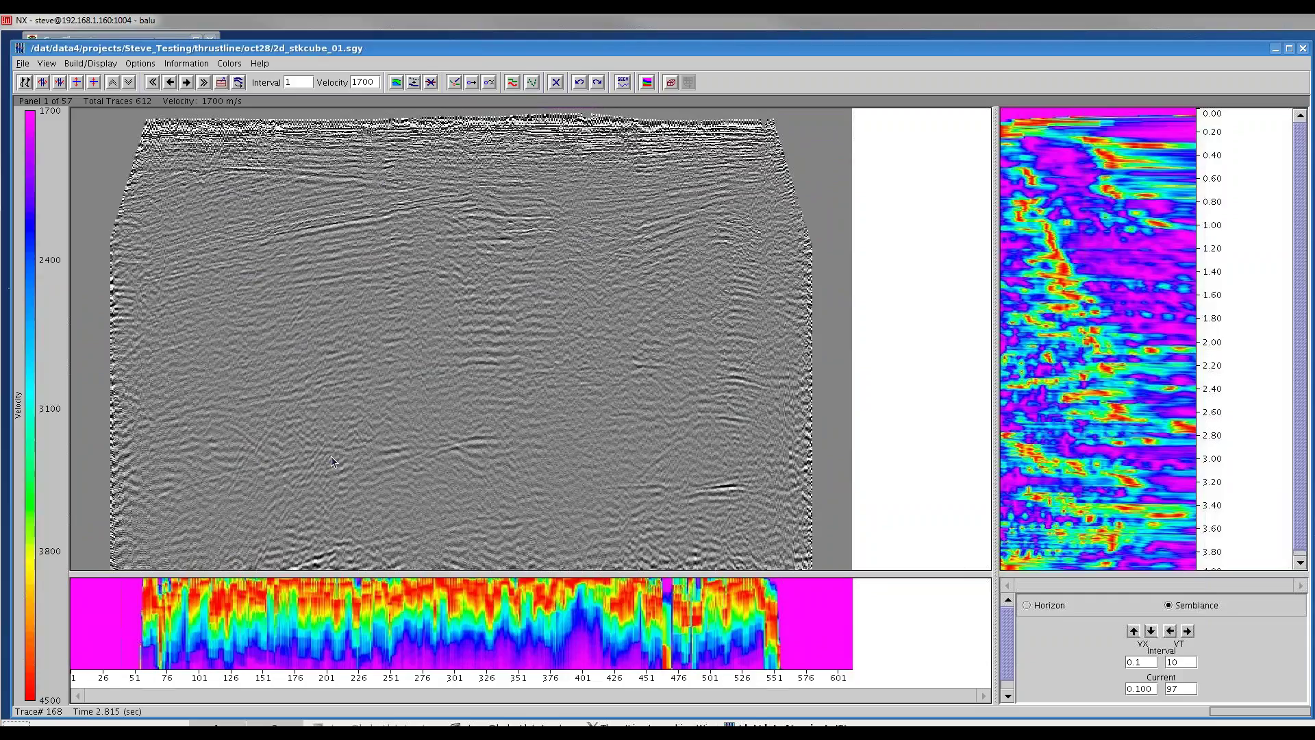
- Step forward through the constant-velocity panels up to the 2400 m/s panel
left_click(187, 82)
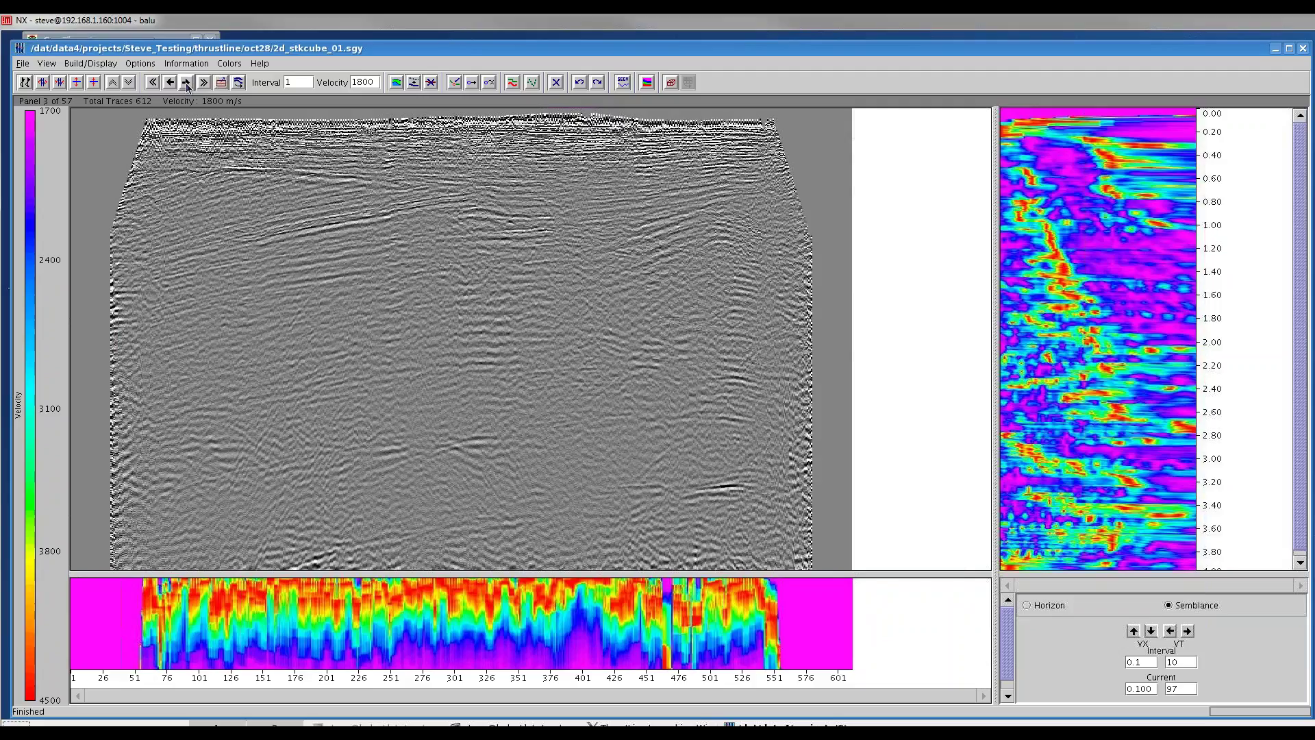
left_click(186, 82)
left_click(186, 82)
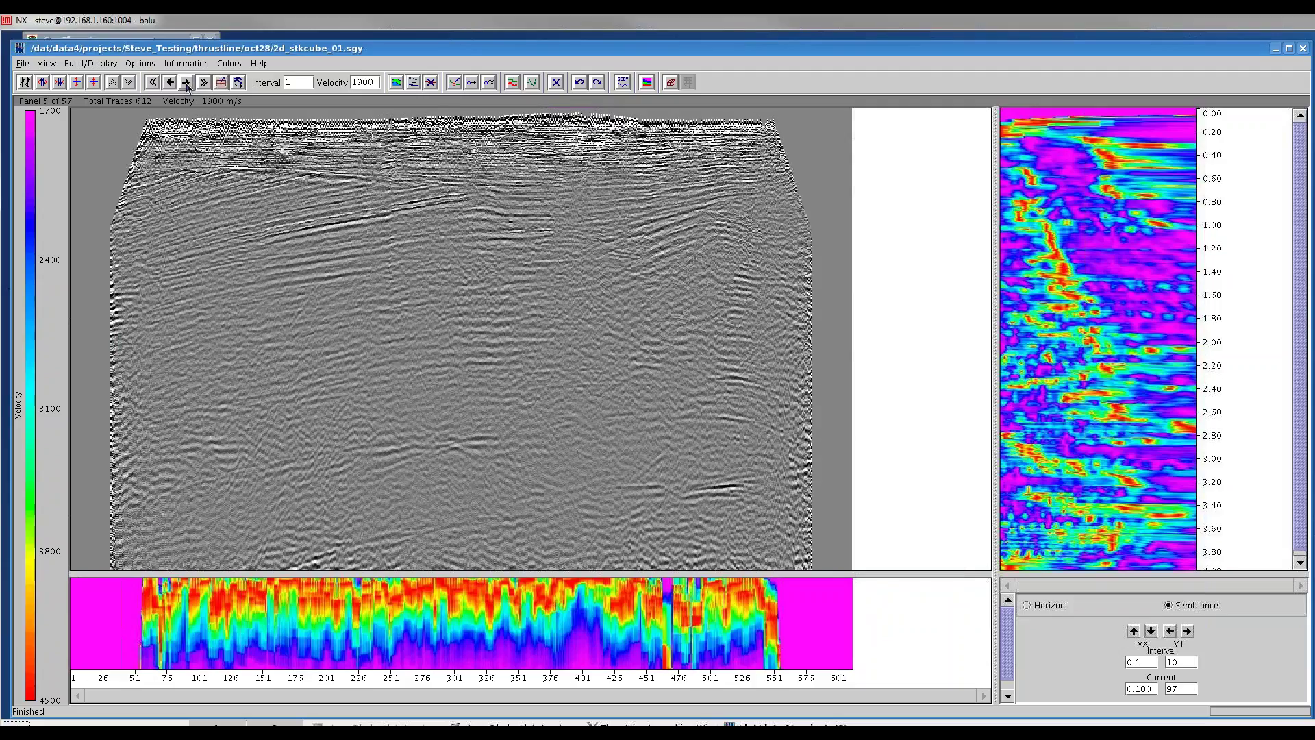
left_click(186, 82)
left_click(186, 83)
left_click(186, 82)
left_click(186, 82)
left_click(186, 82)
left_click(186, 82)
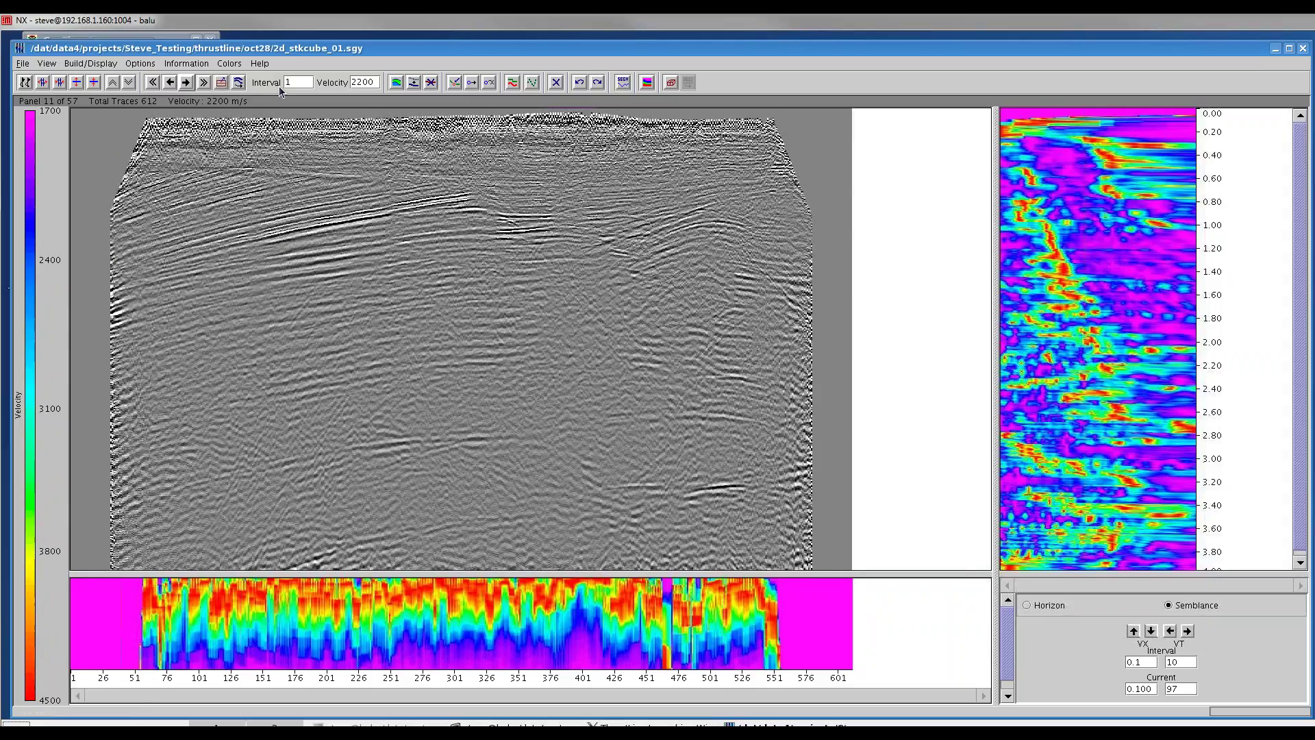
left_click(186, 82)
left_click(185, 82)
left_click(186, 82)
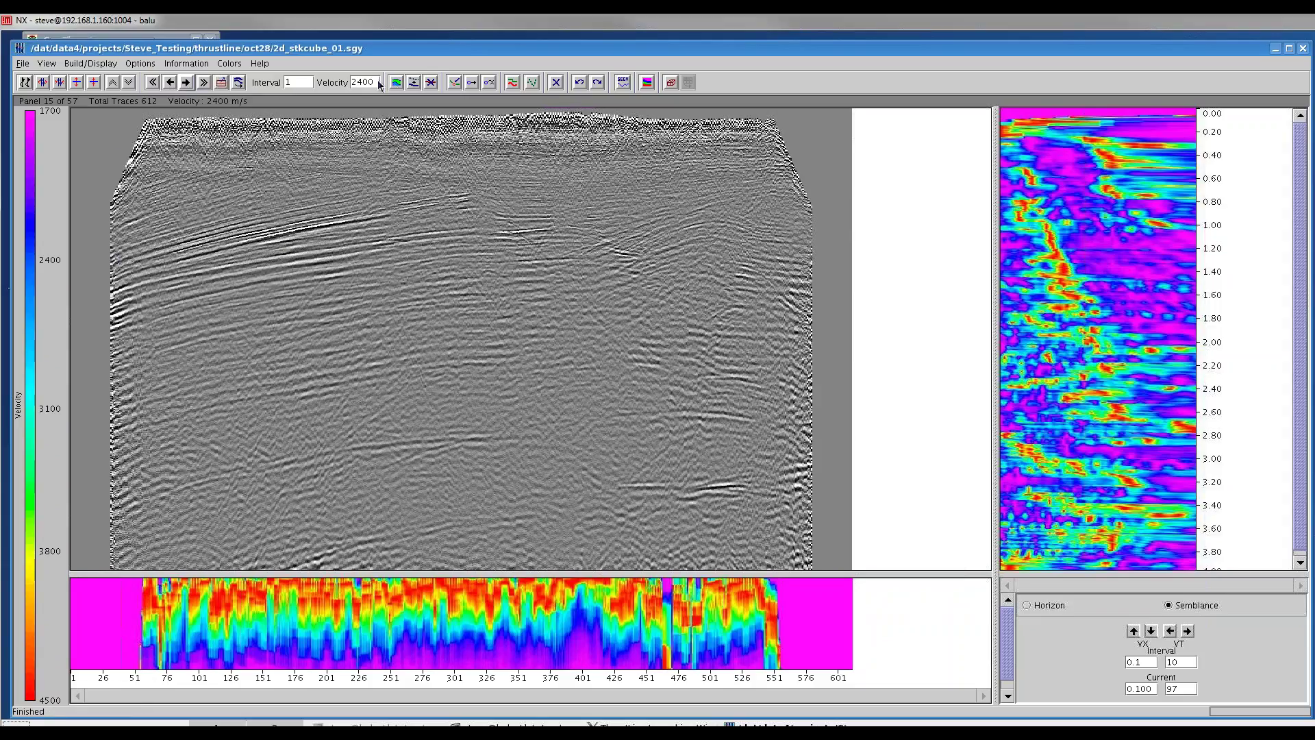
- Jump to the 3000 m/s panel (27 of 57) and turn on velocity strand picking
left_click_drag(377, 80, 337, 82)
type("3000")
key("Return")
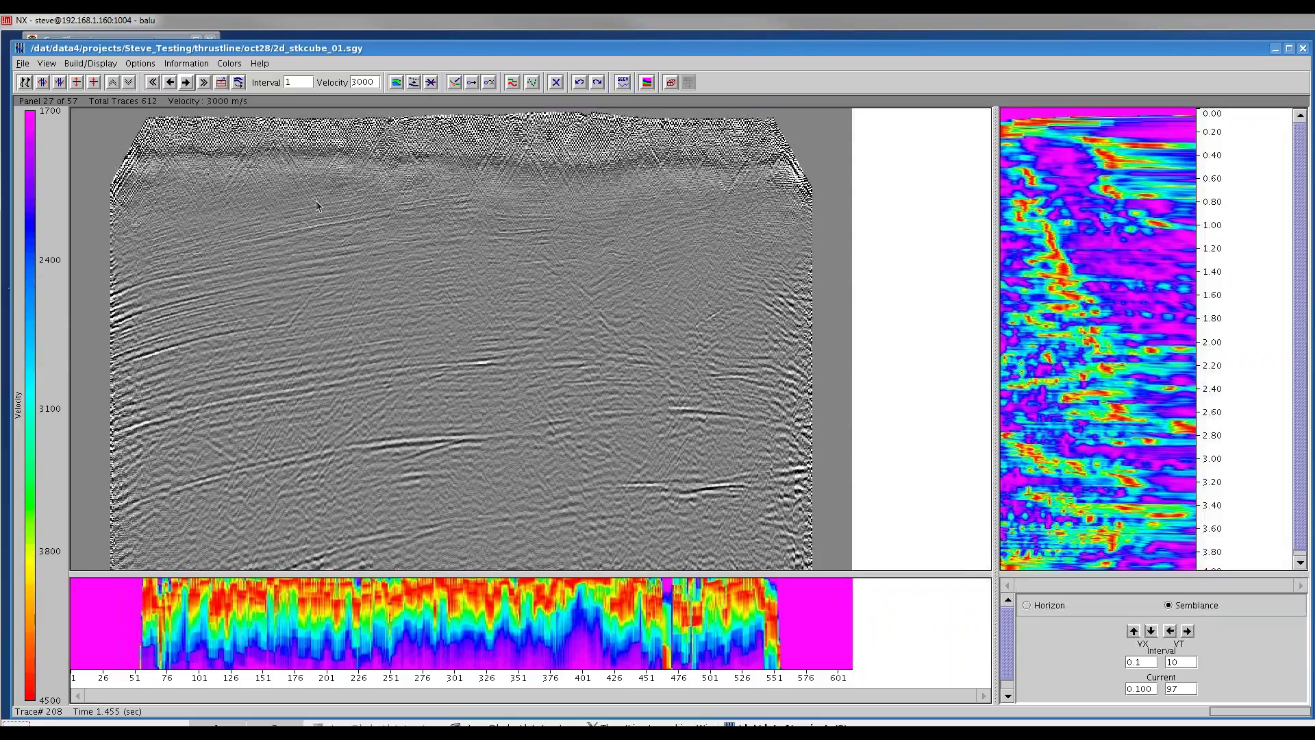
left_click(397, 83)
- Overlay velocity contours, switch the lower display to horizon mode, and select the dark-blue horizon
left_click(532, 82)
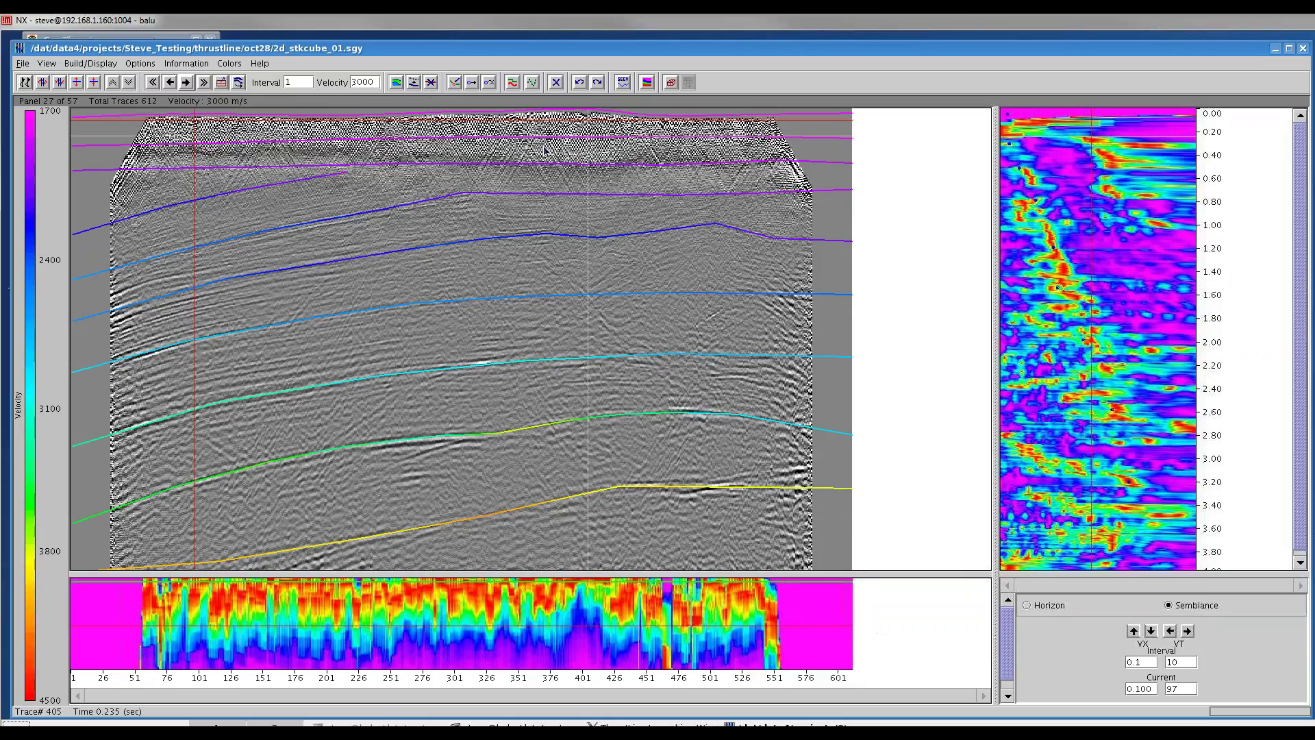
left_click(1025, 605)
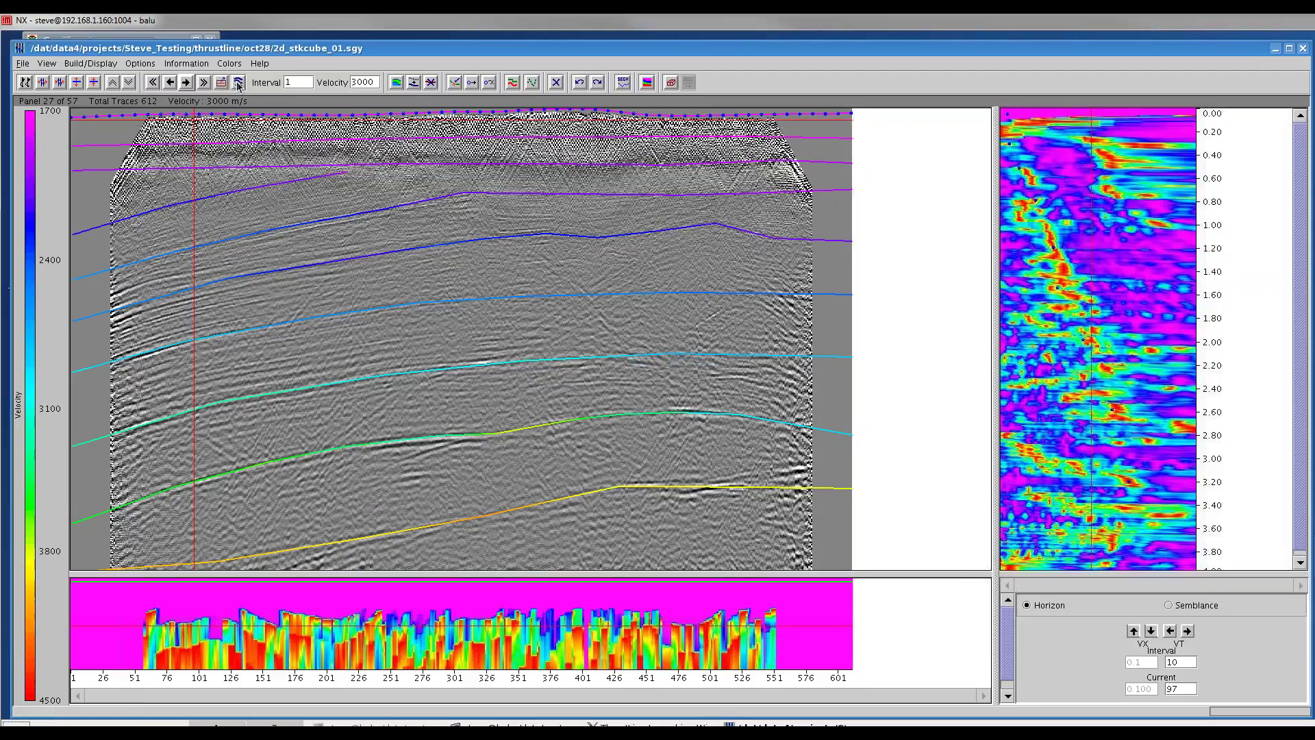
left_click(356, 262)
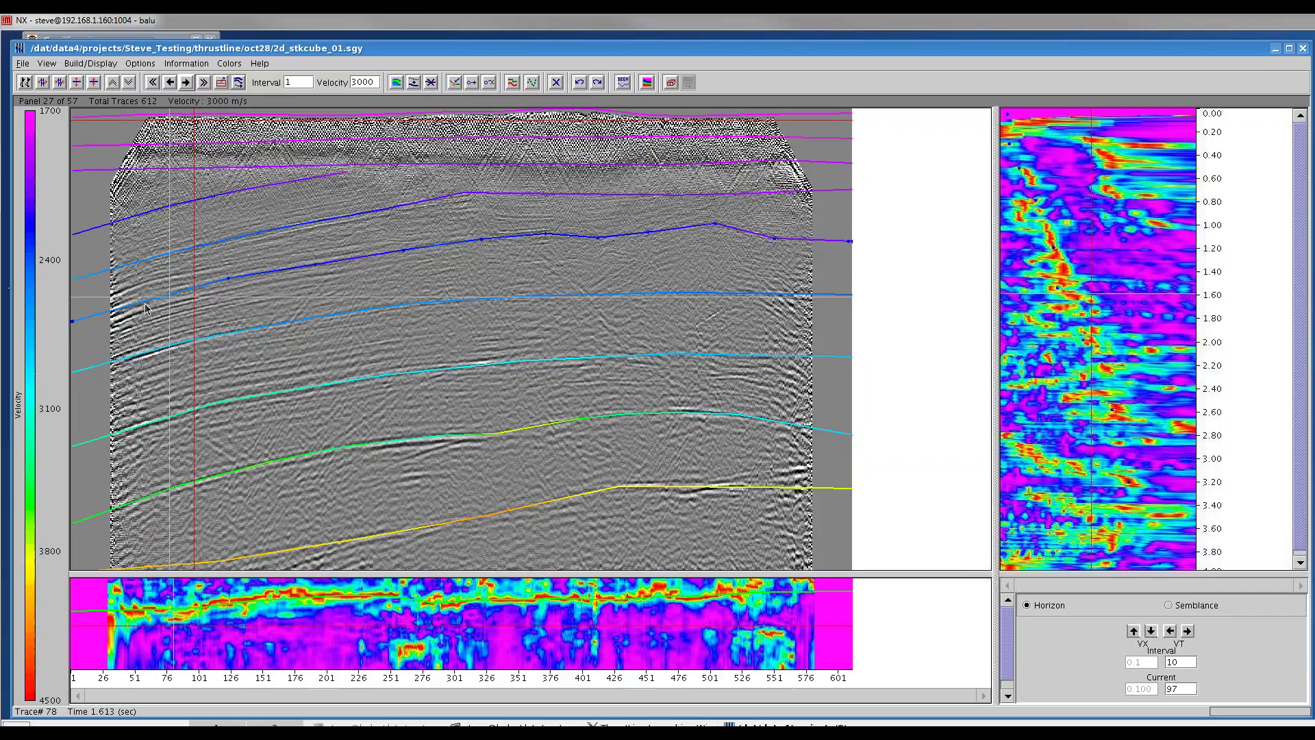
- Step back to panel 26 of 57 at 2950 m/s
left_click(186, 82)
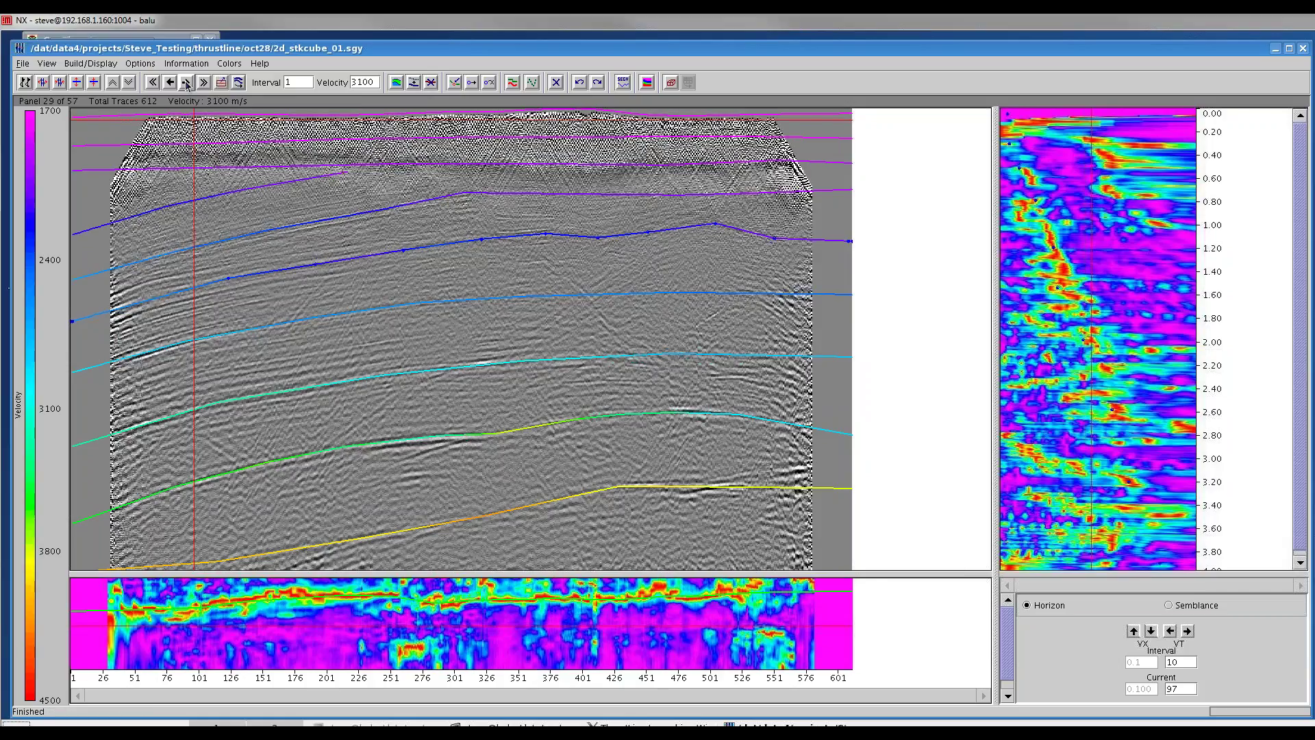
left_click(170, 82)
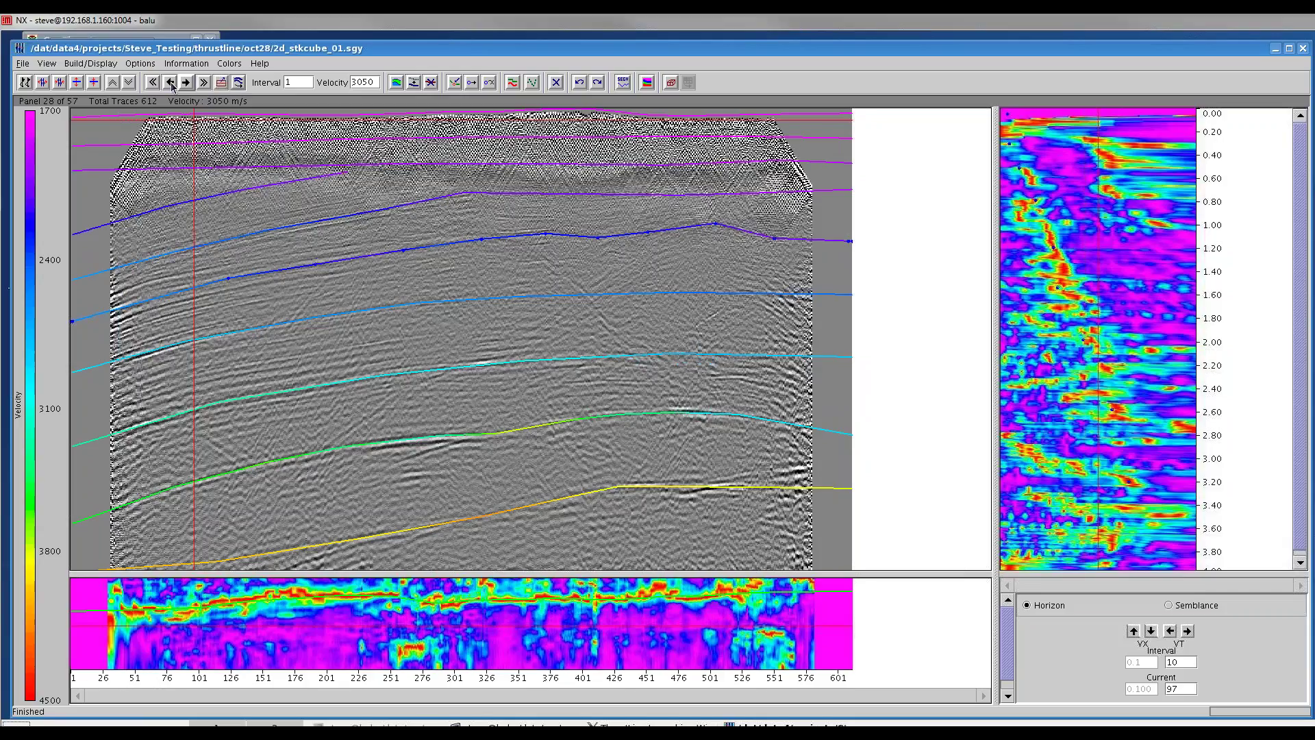
left_click(171, 83)
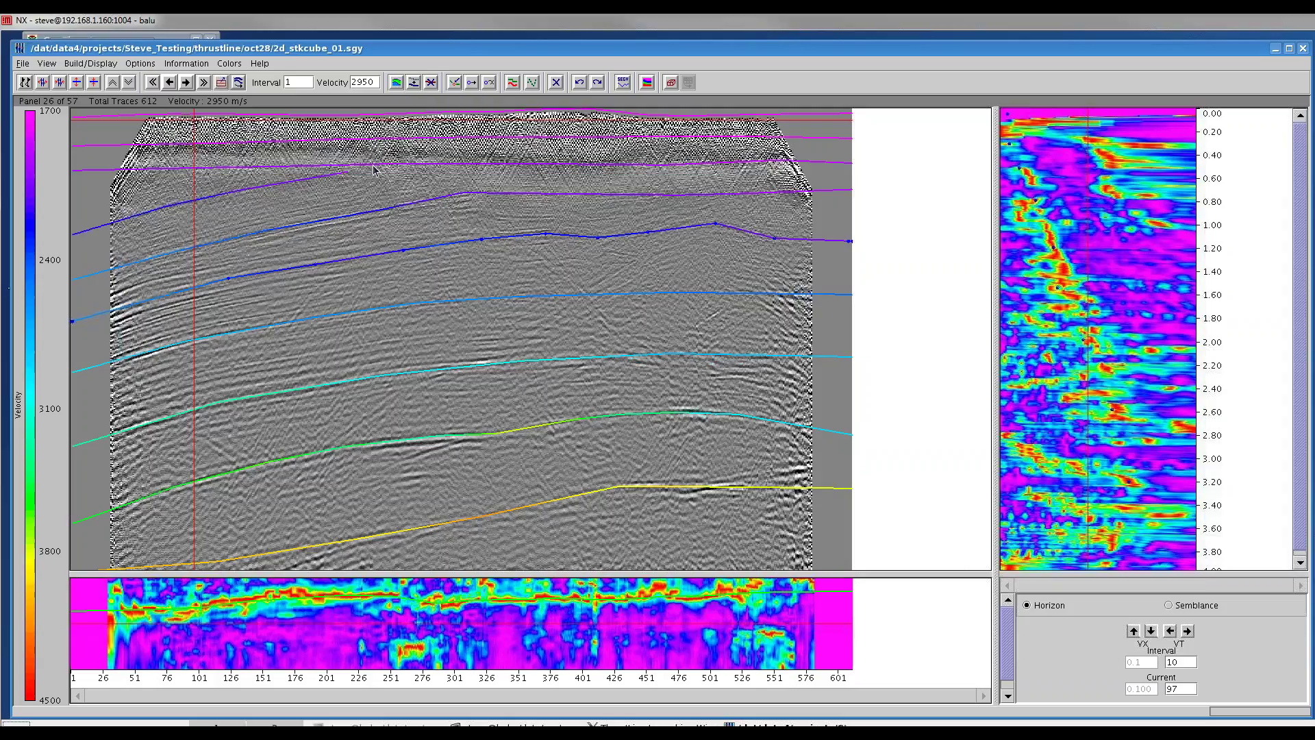
- Pick a new three-point velocity horizon below the blue one across panel 26, committing it at 2950 m/s
left_click(395, 82)
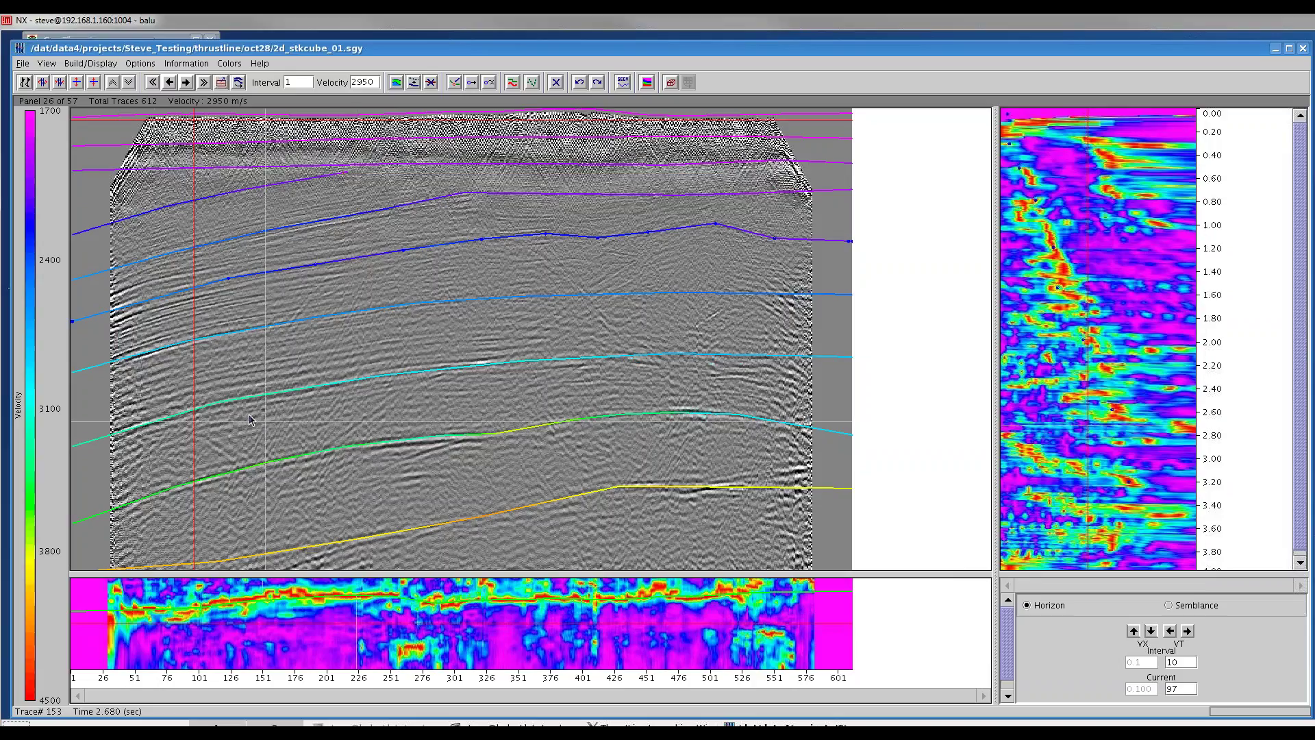
left_click(80, 410)
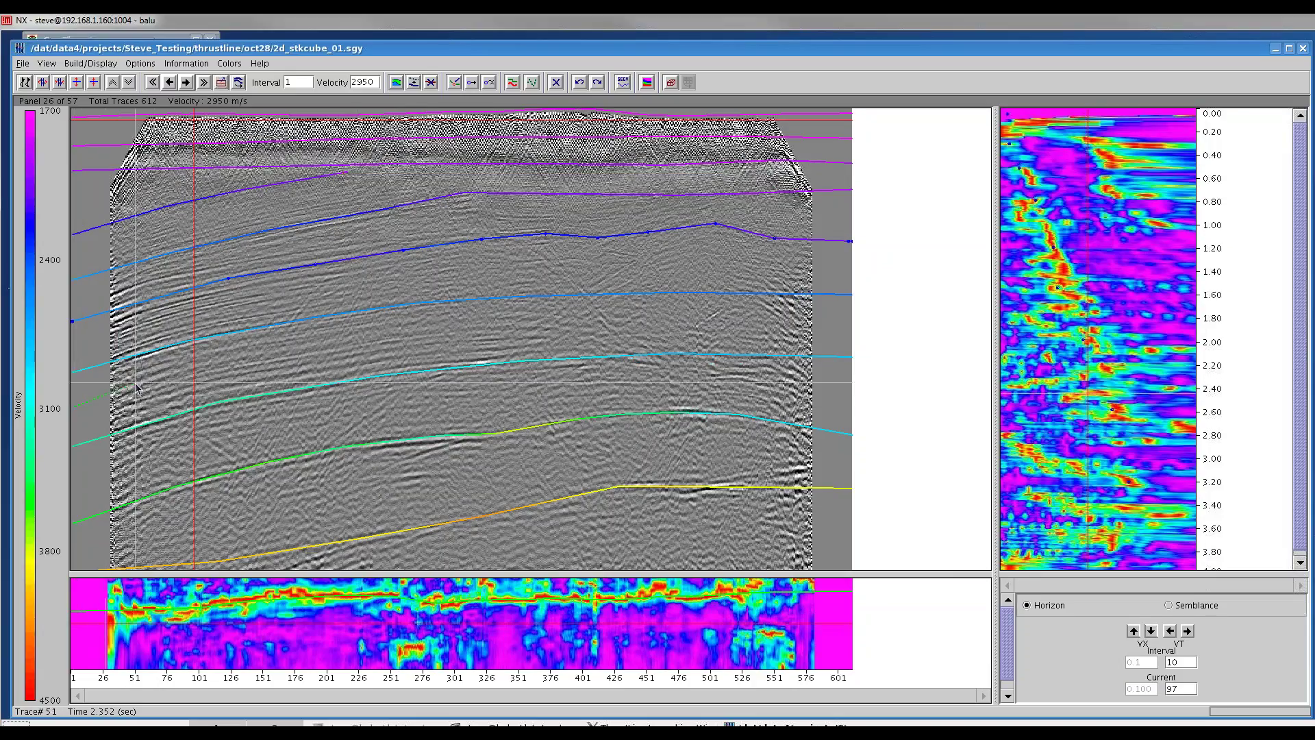
left_click(248, 364)
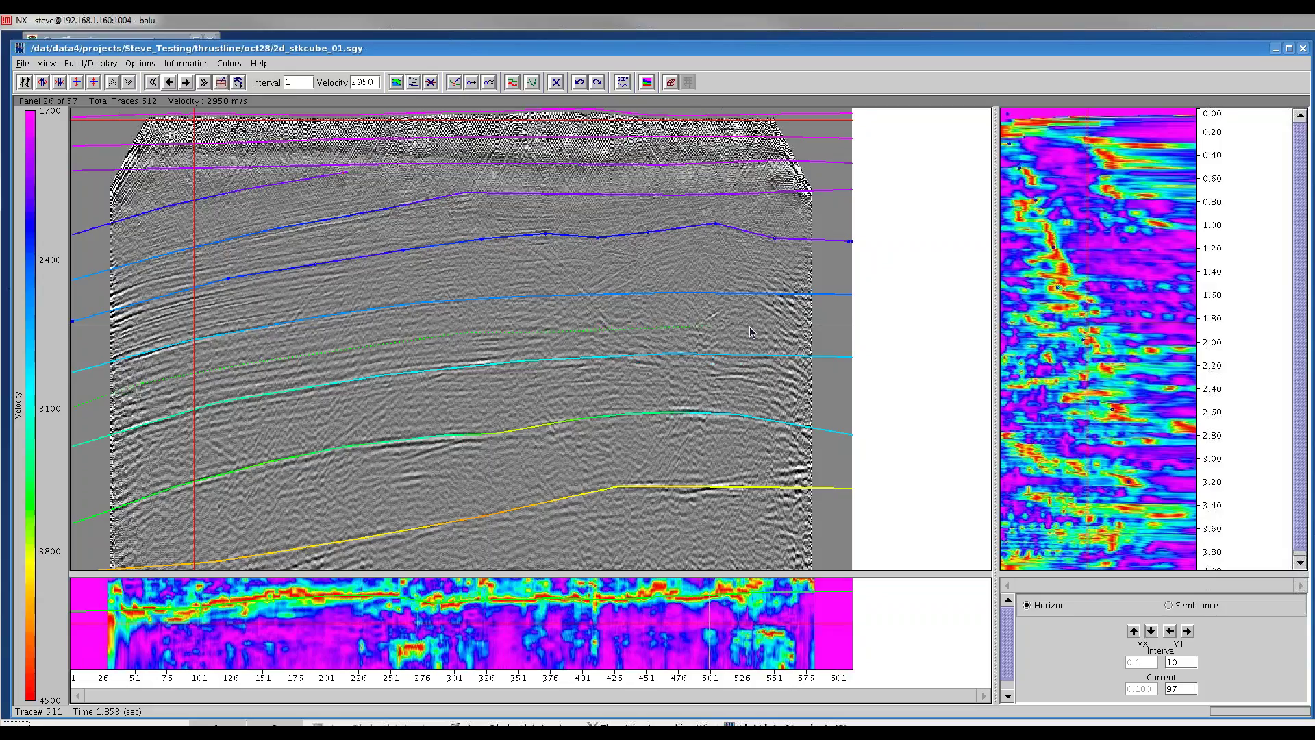
left_click(843, 330)
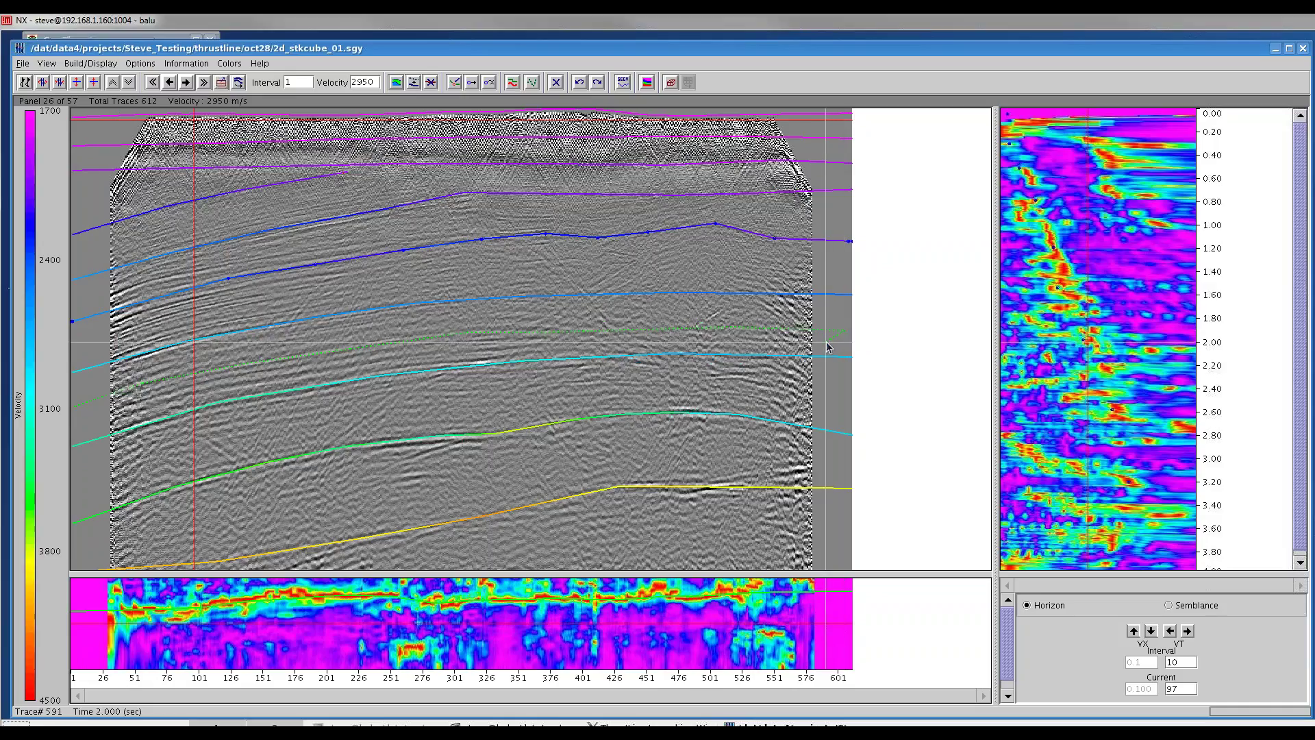
right_click(827, 347)
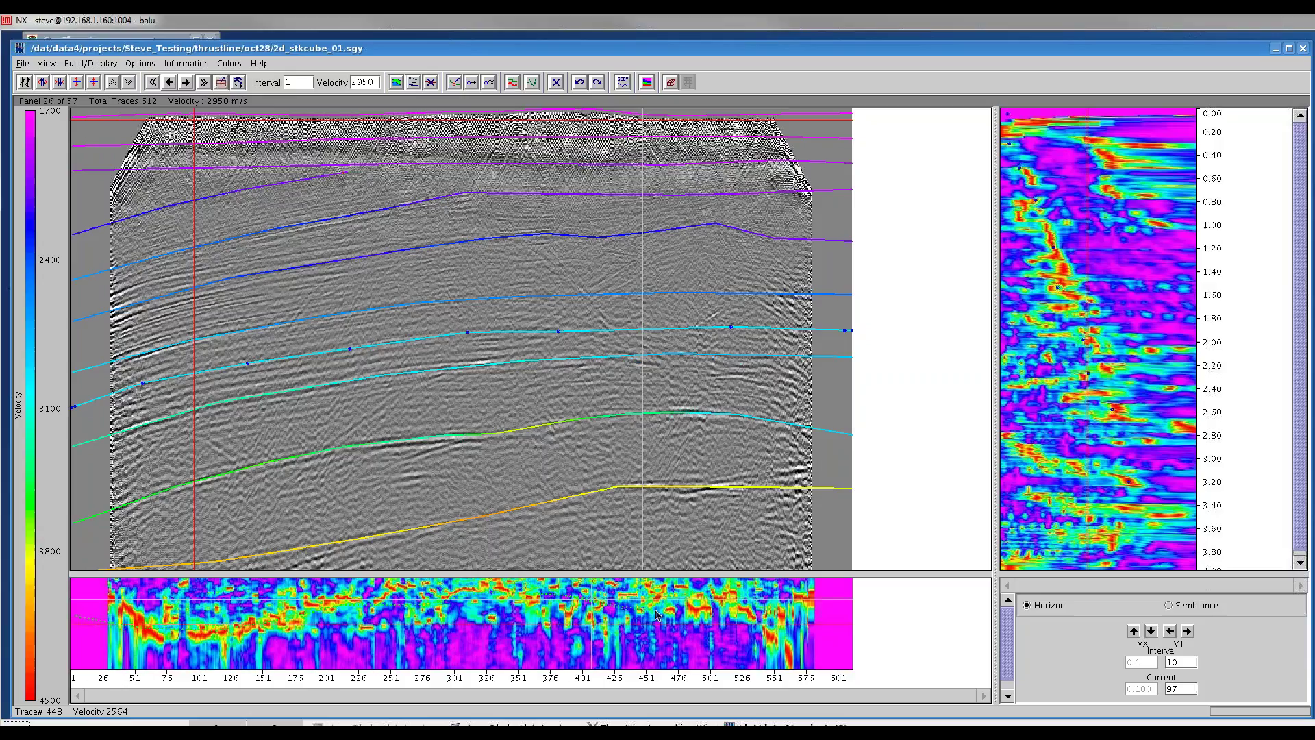
left_click(832, 613)
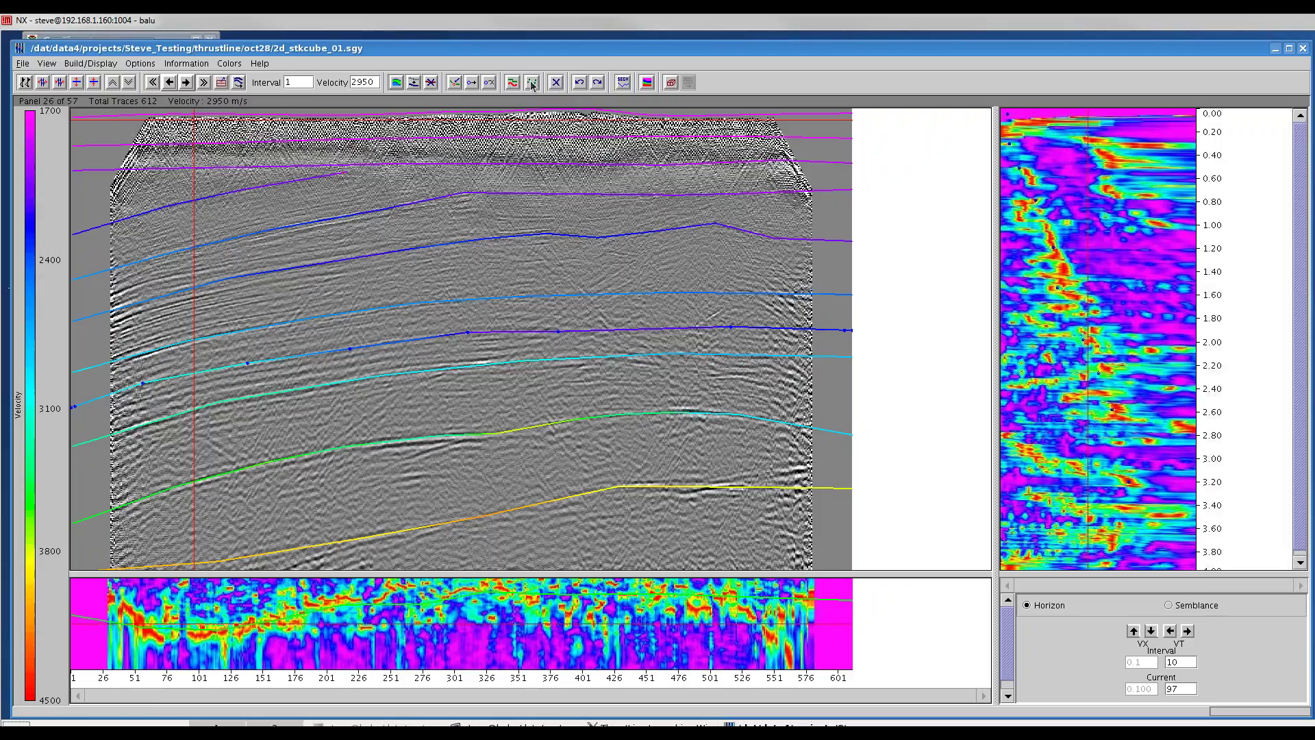
- Select the Move Point tool to reposition the new strand's control points onto the cyan horizon
left_click(471, 83)
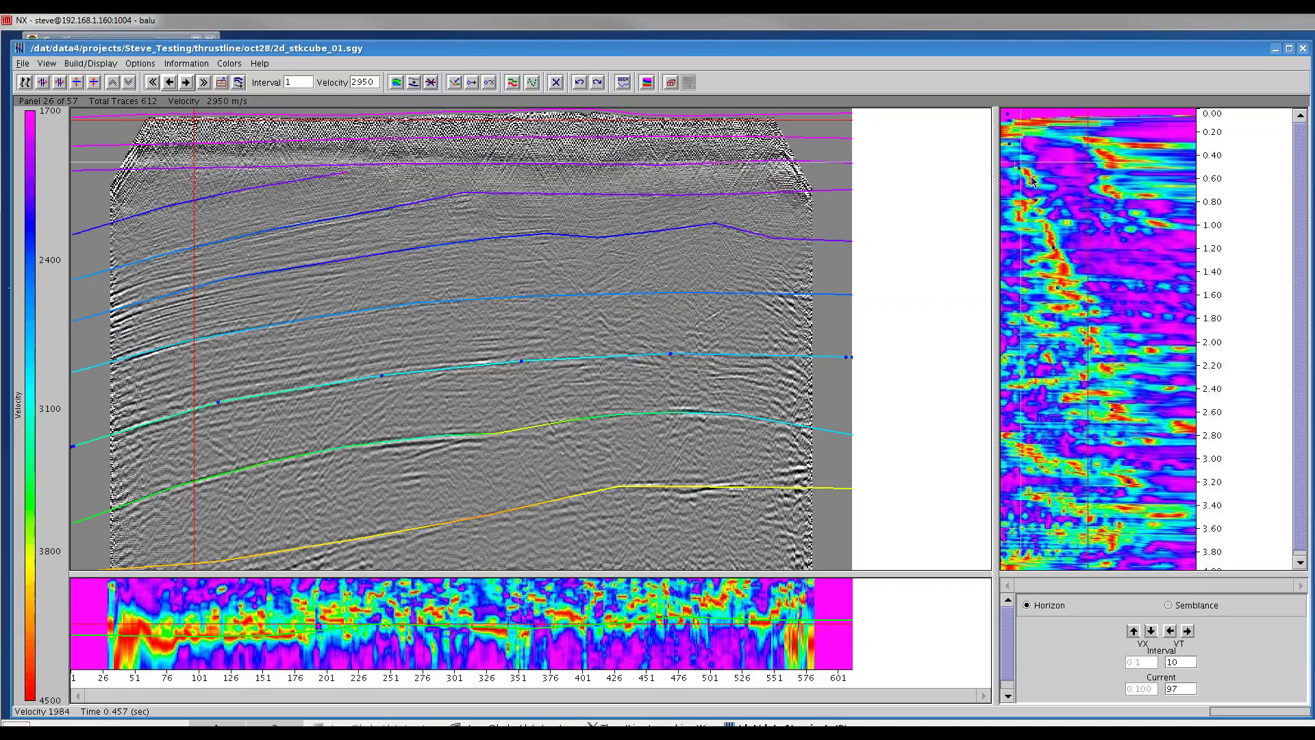
- Move the red velocity analysis slice line to trace 132
left_click(222, 84)
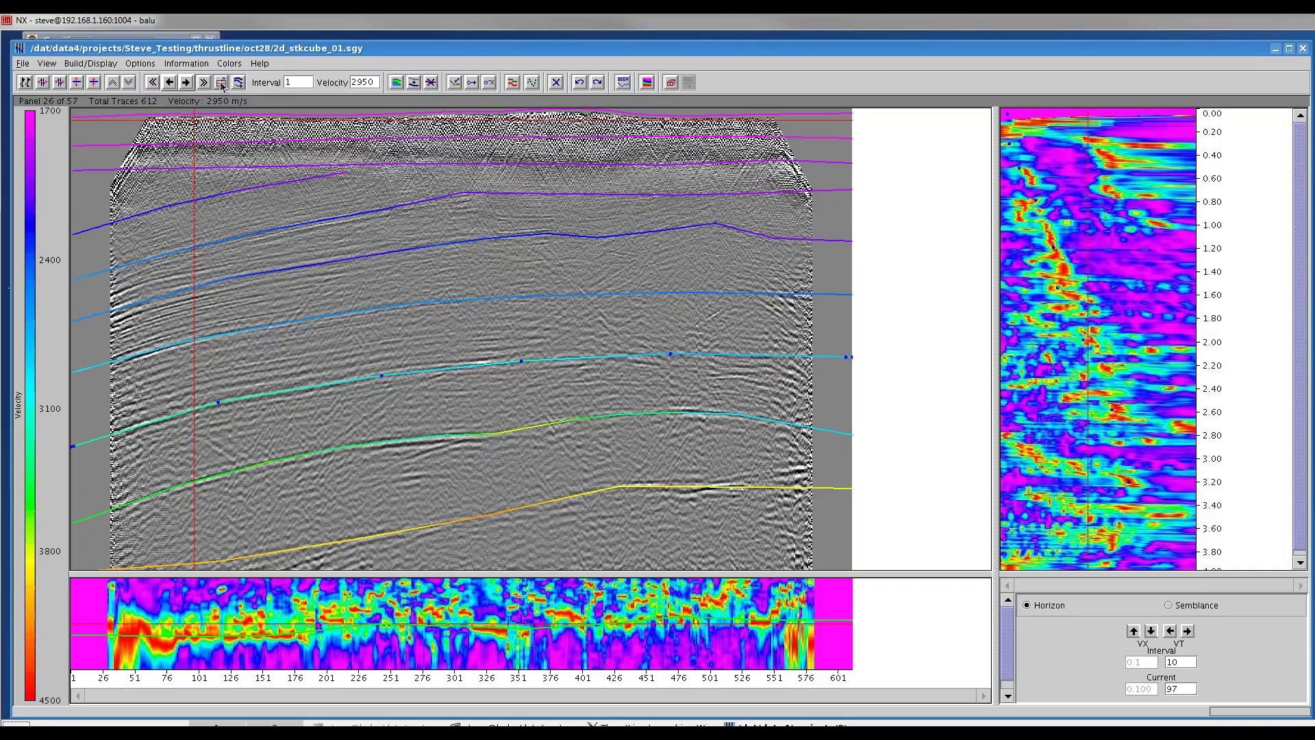
left_click(240, 224)
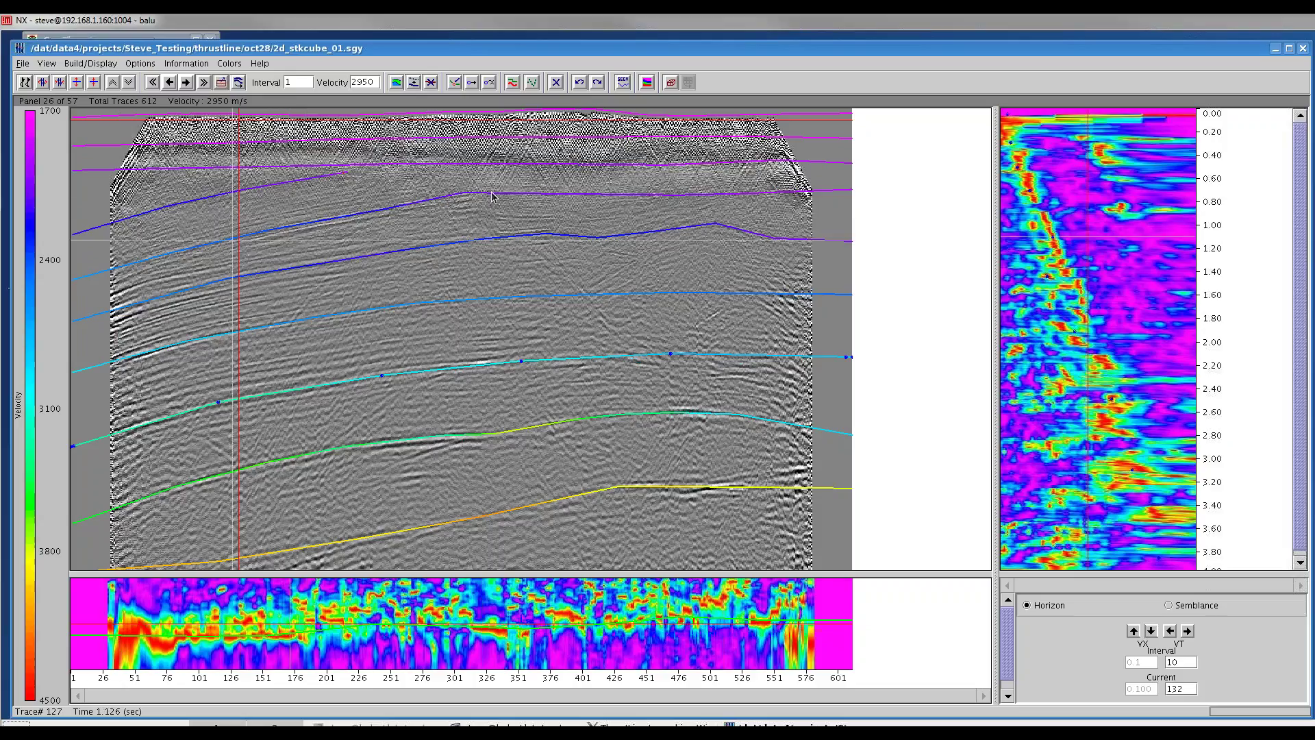
left_click(103, 63)
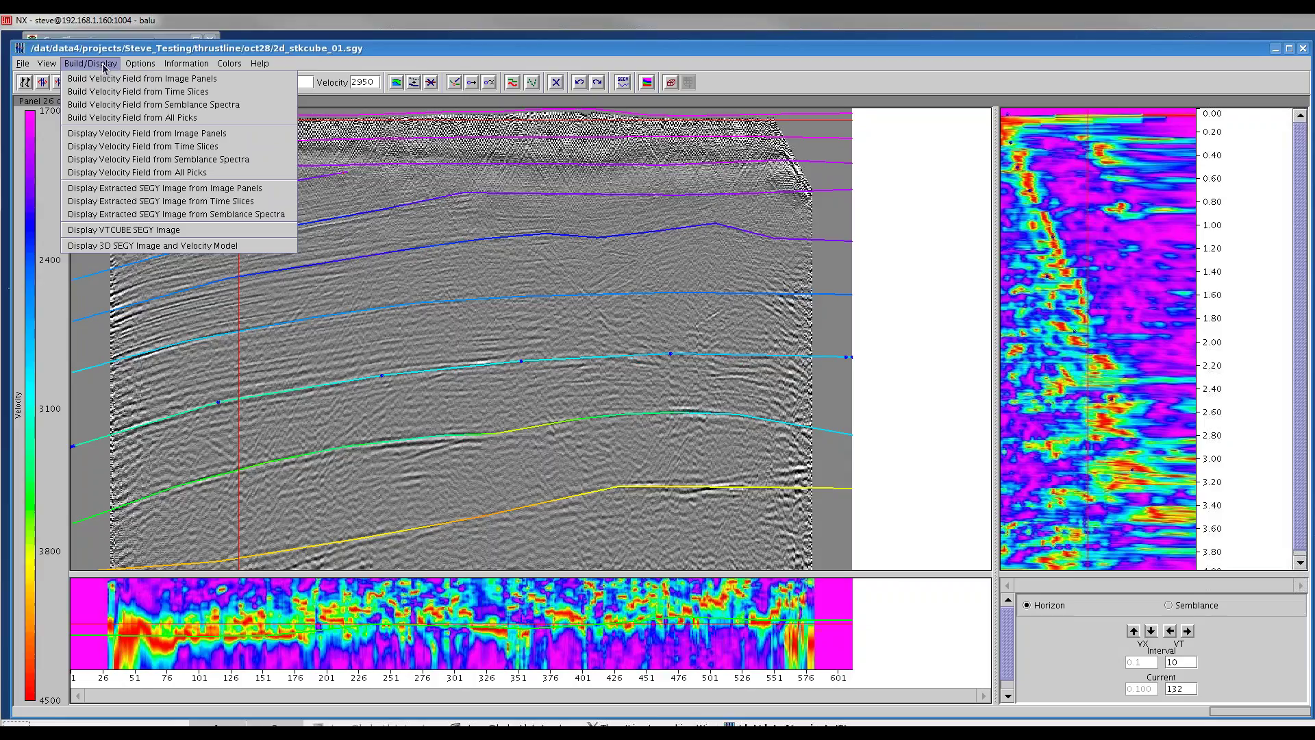
- Build the 1700–4500 m/s RMS velocity XT field from the image panel picks
left_click(142, 78)
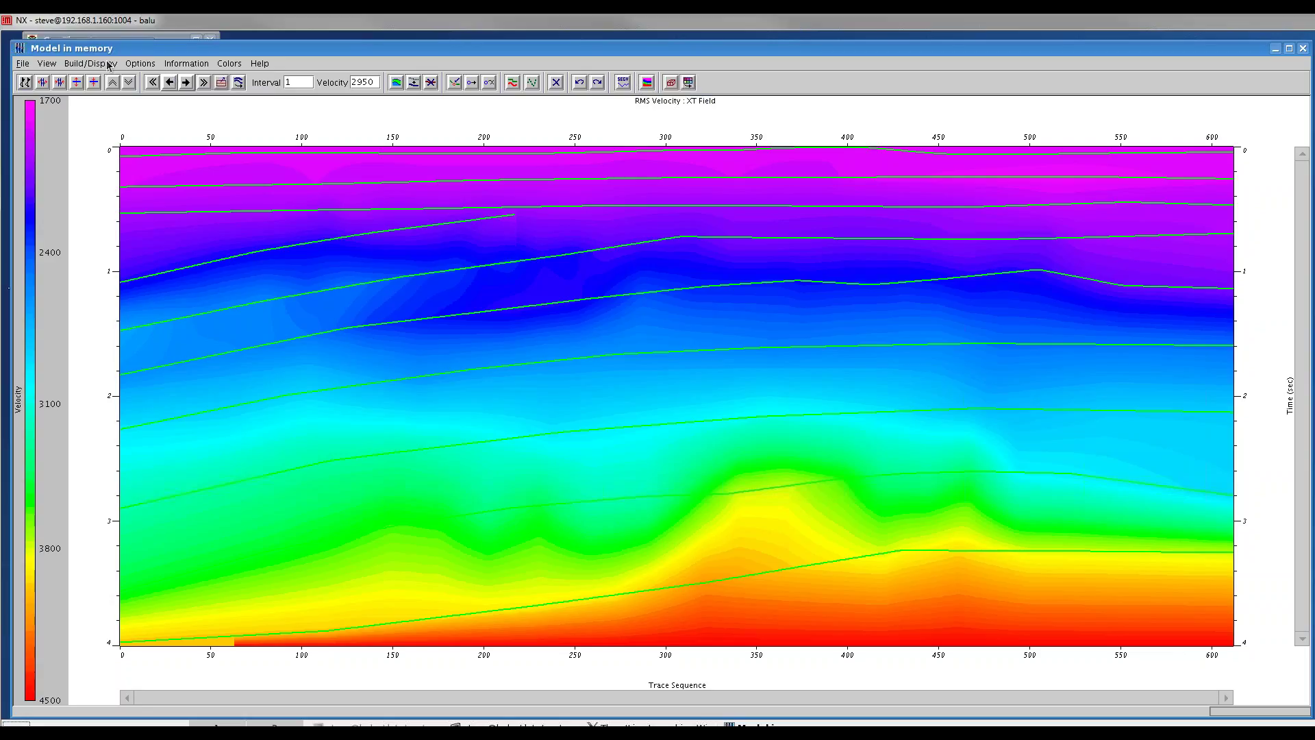
left_click(137, 64)
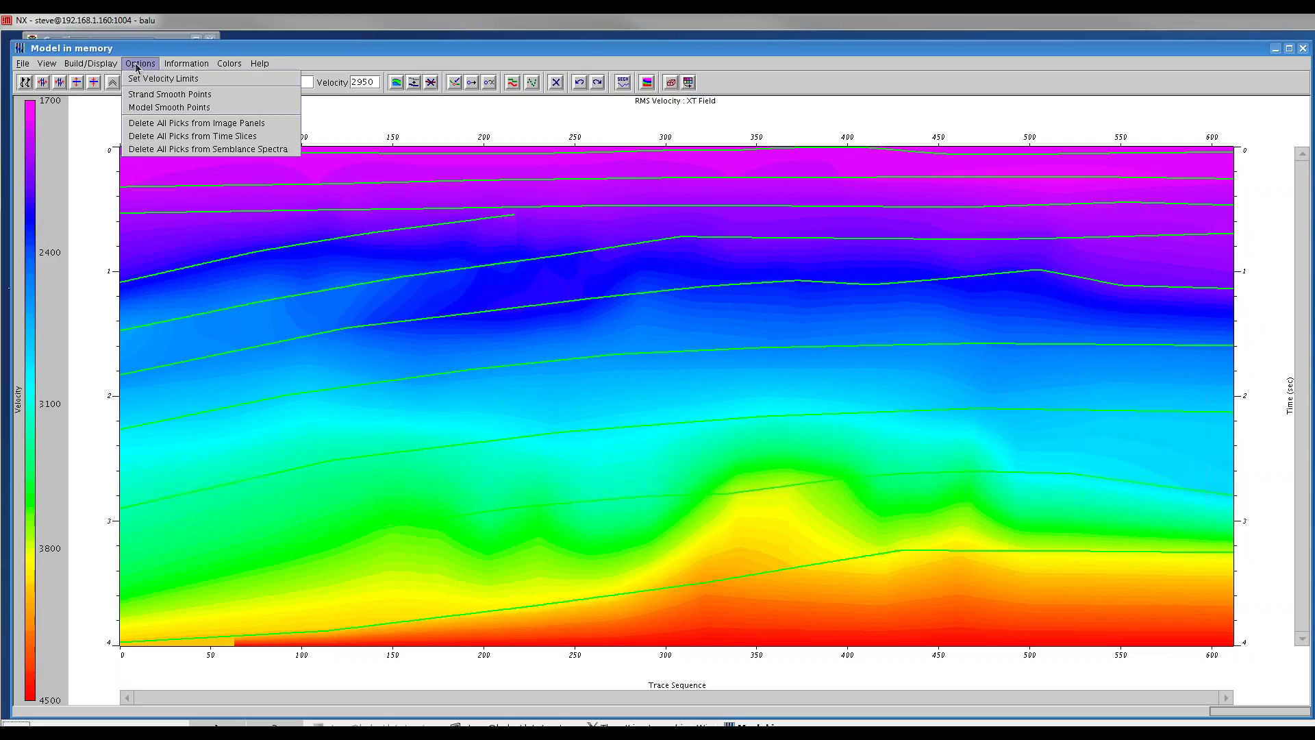
- Apply Model Smooth Points to the RMS velocity field
left_click(168, 107)
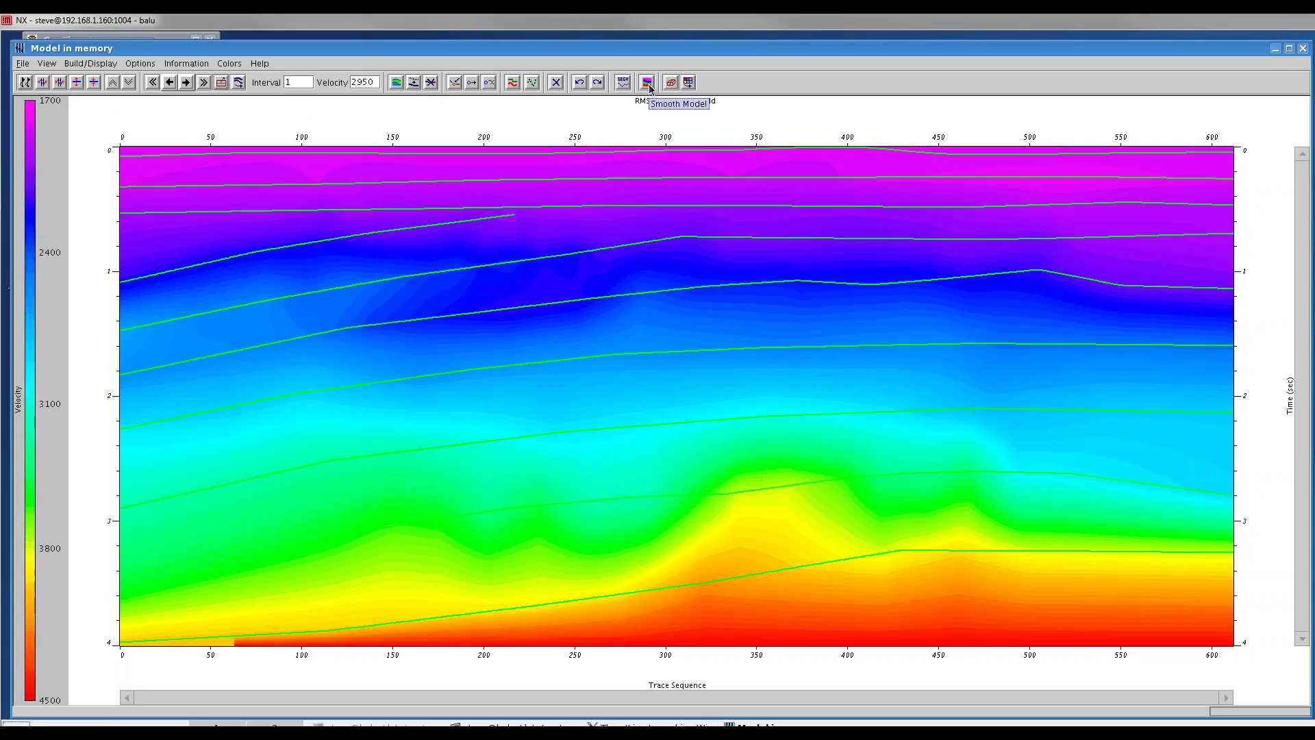
left_click(689, 83)
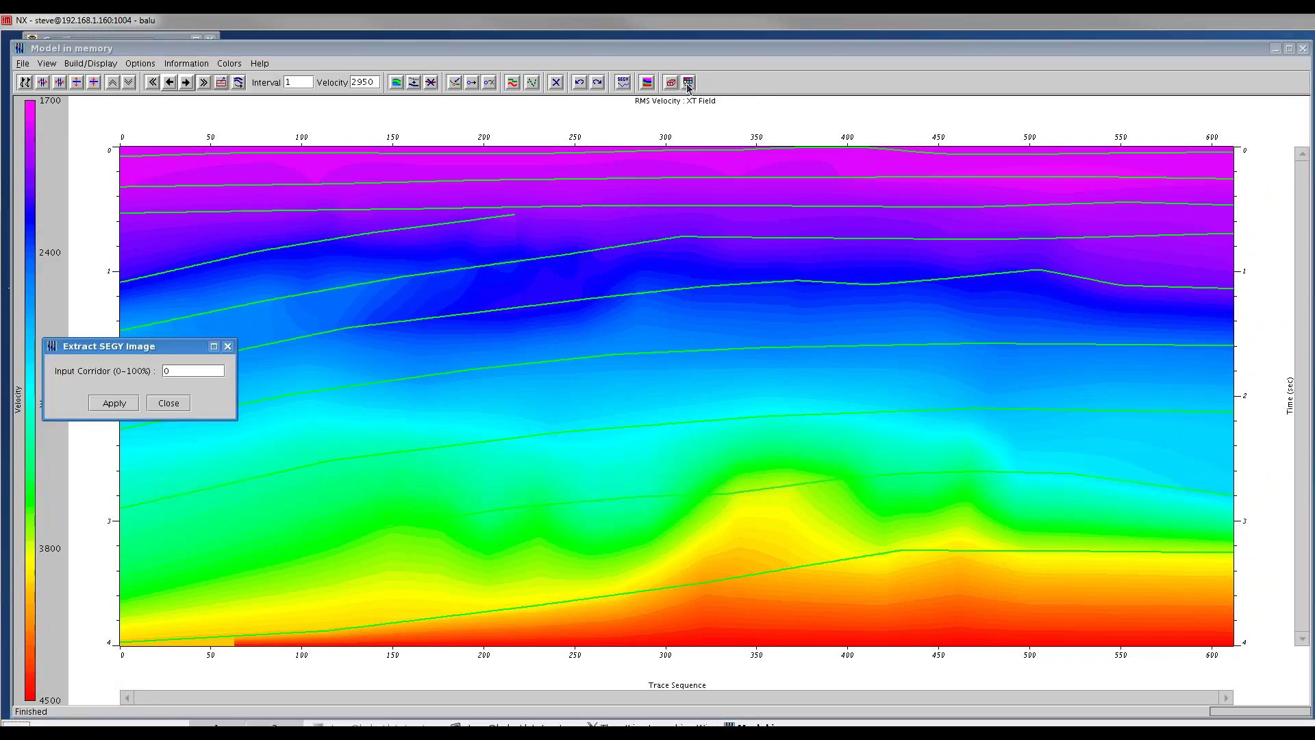
- Extract a SEG-Y image with a 0% input corridor, producing 2d_stkvel_XT_02.sgy
left_click(114, 406)
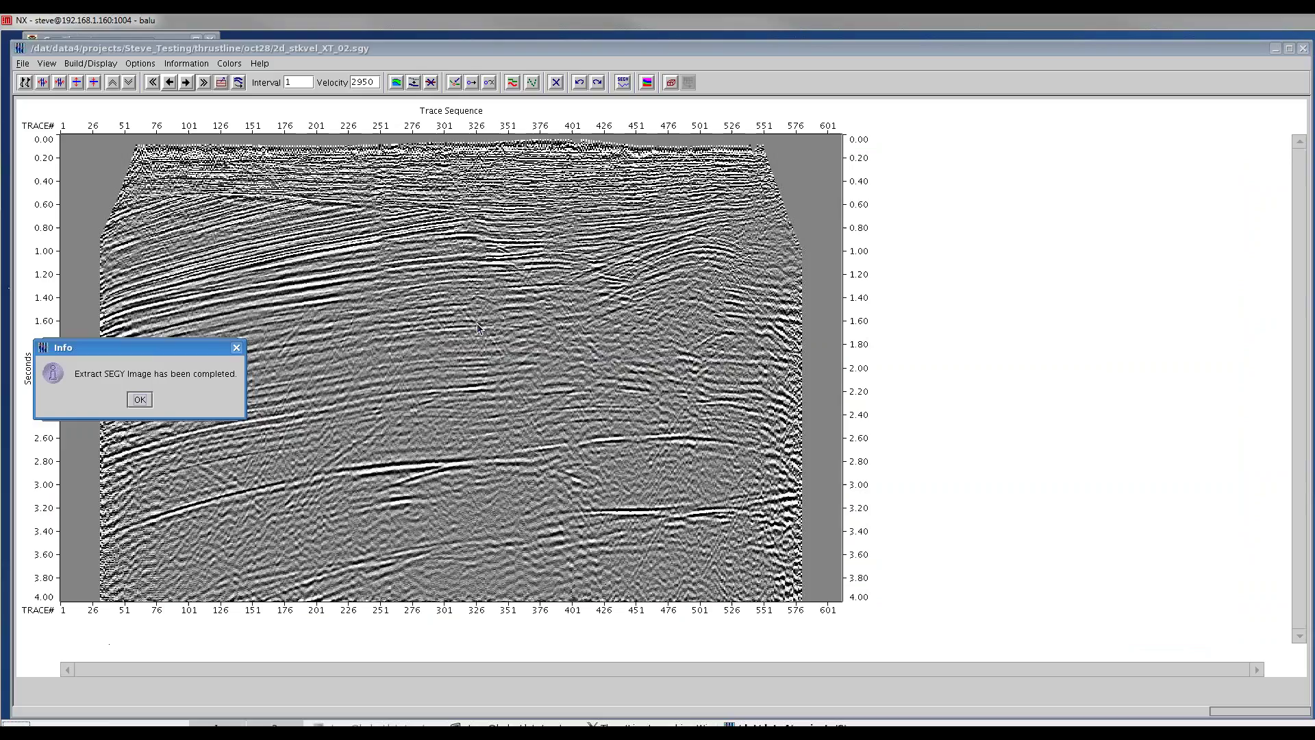
left_click(140, 399)
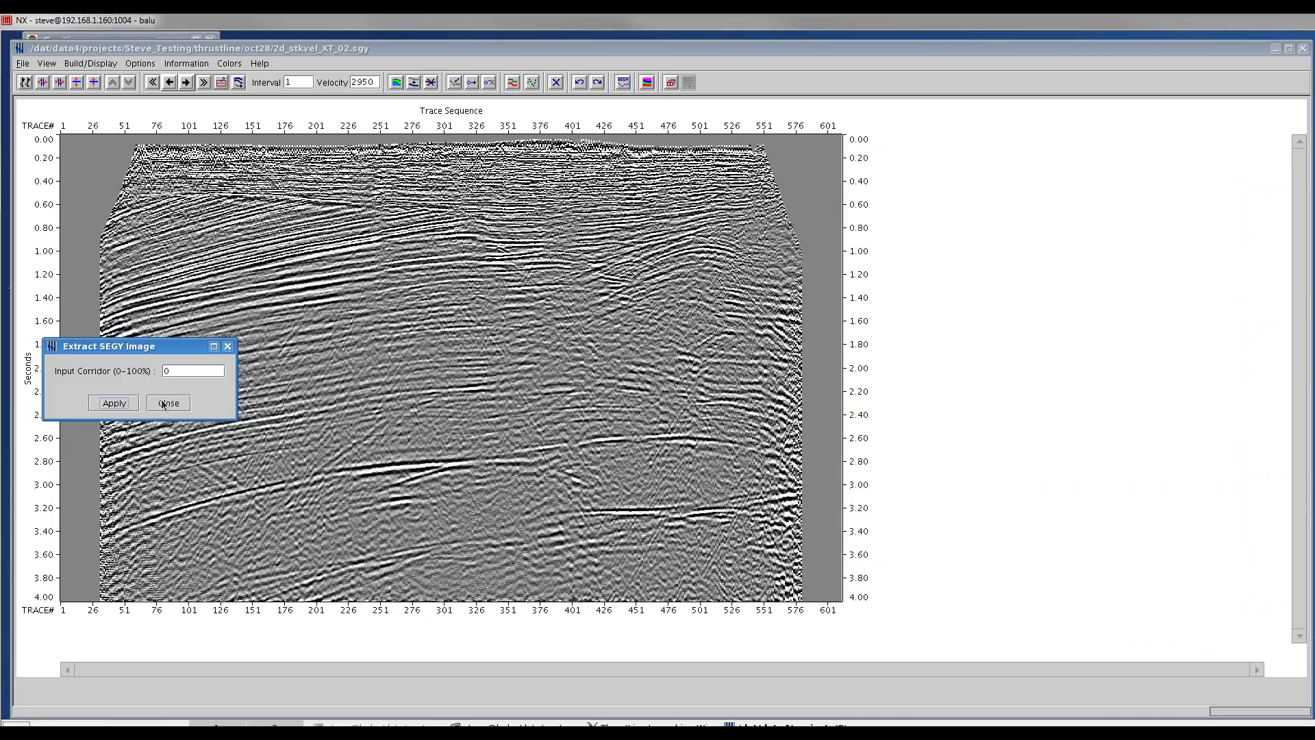
left_click(163, 404)
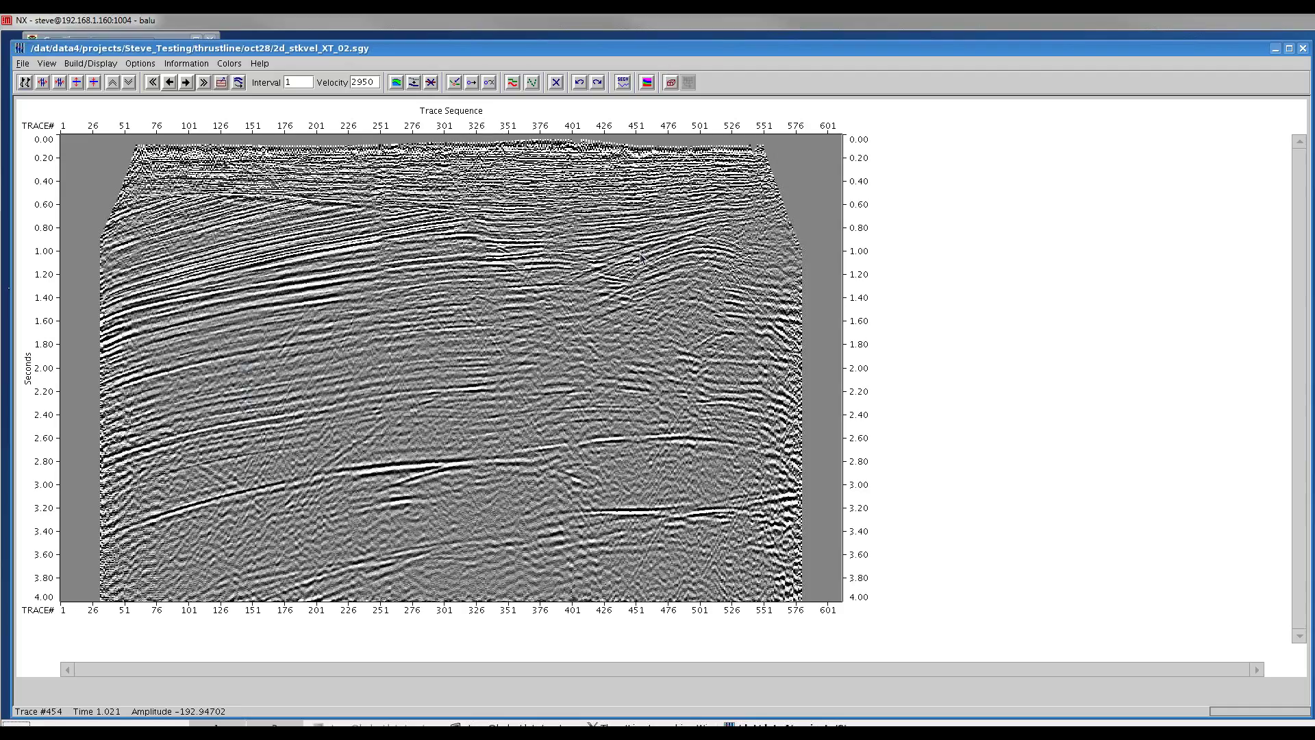
left_click(93, 66)
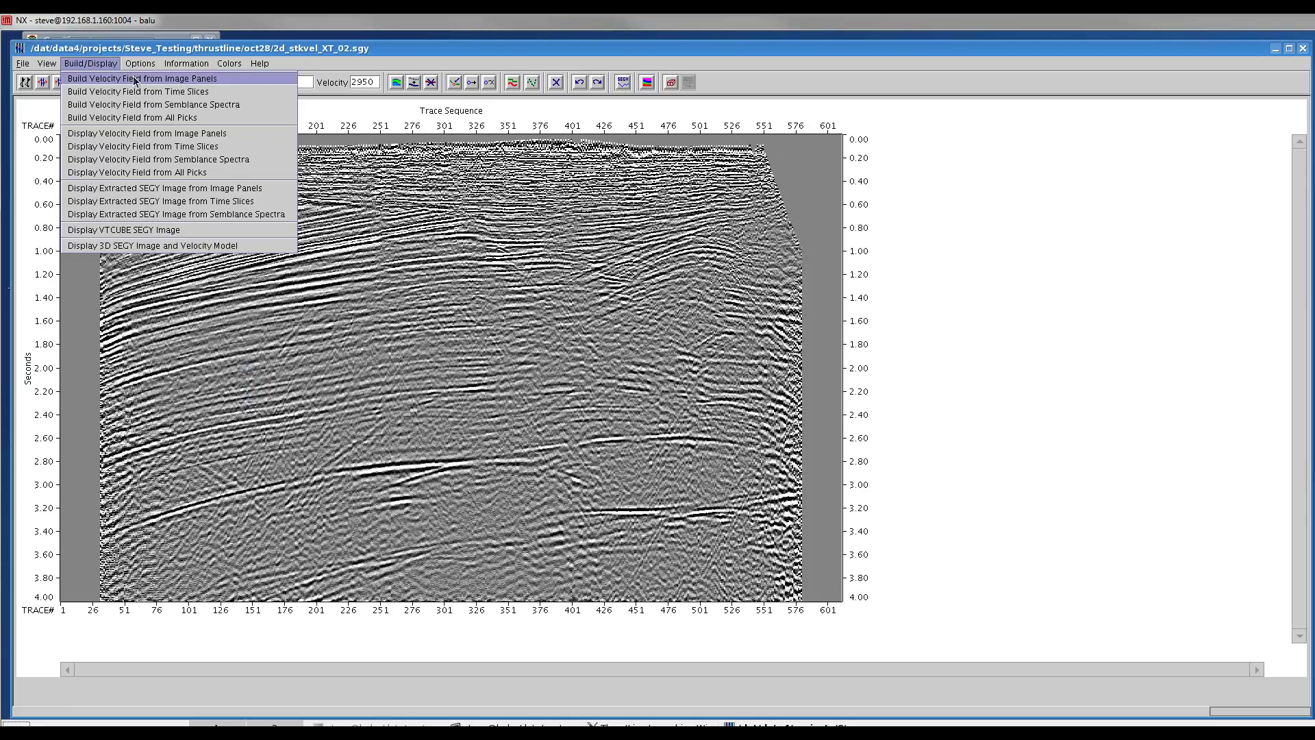
- Display the image-panel velocity field again as 2d_stkvel_XT_02.mdl
left_click(162, 134)
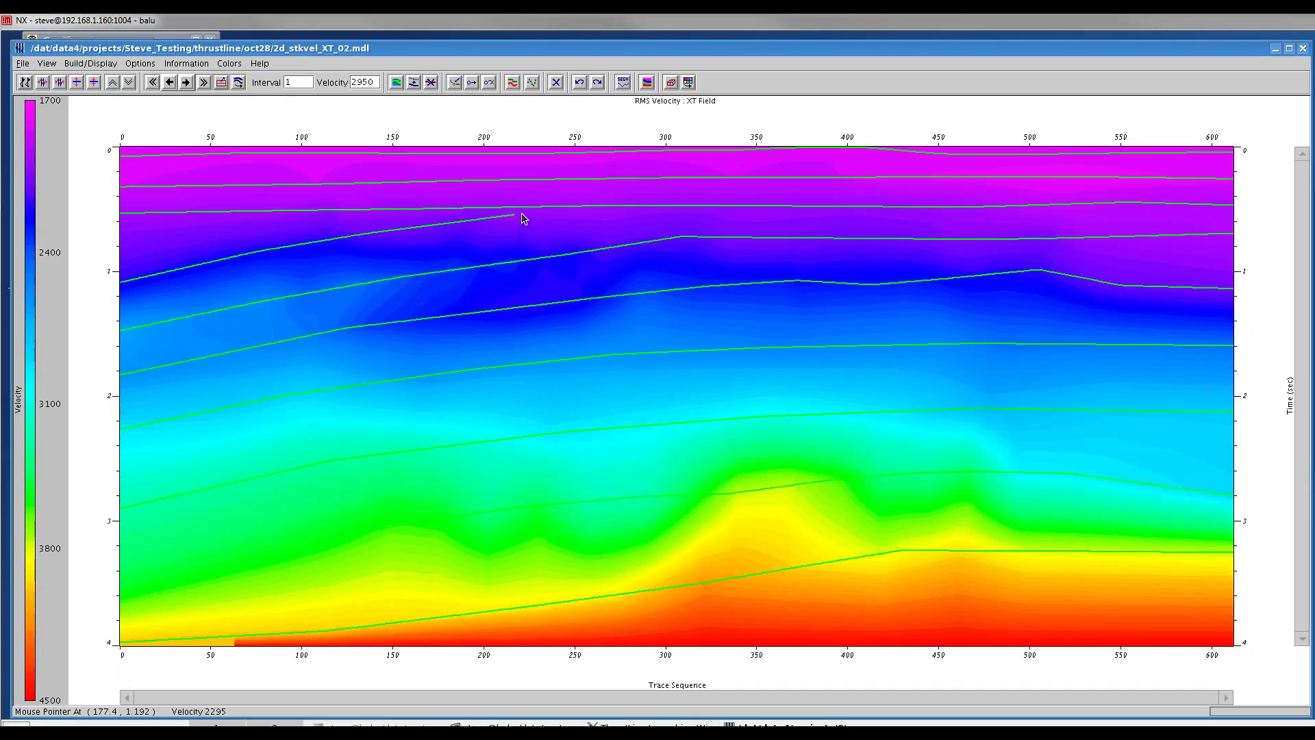